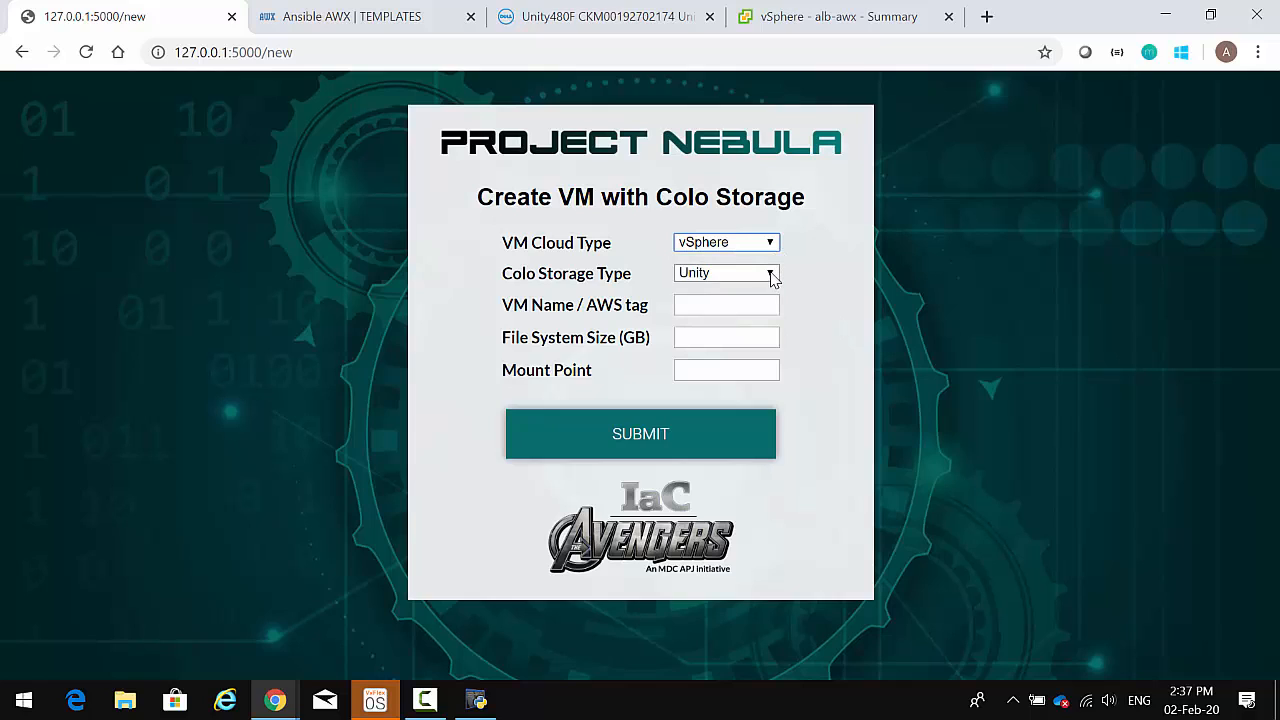
- Request Unity storage for VM nebula with a 4 GB file system at /data, submitted as job 243
click(773, 277)
click(773, 277)
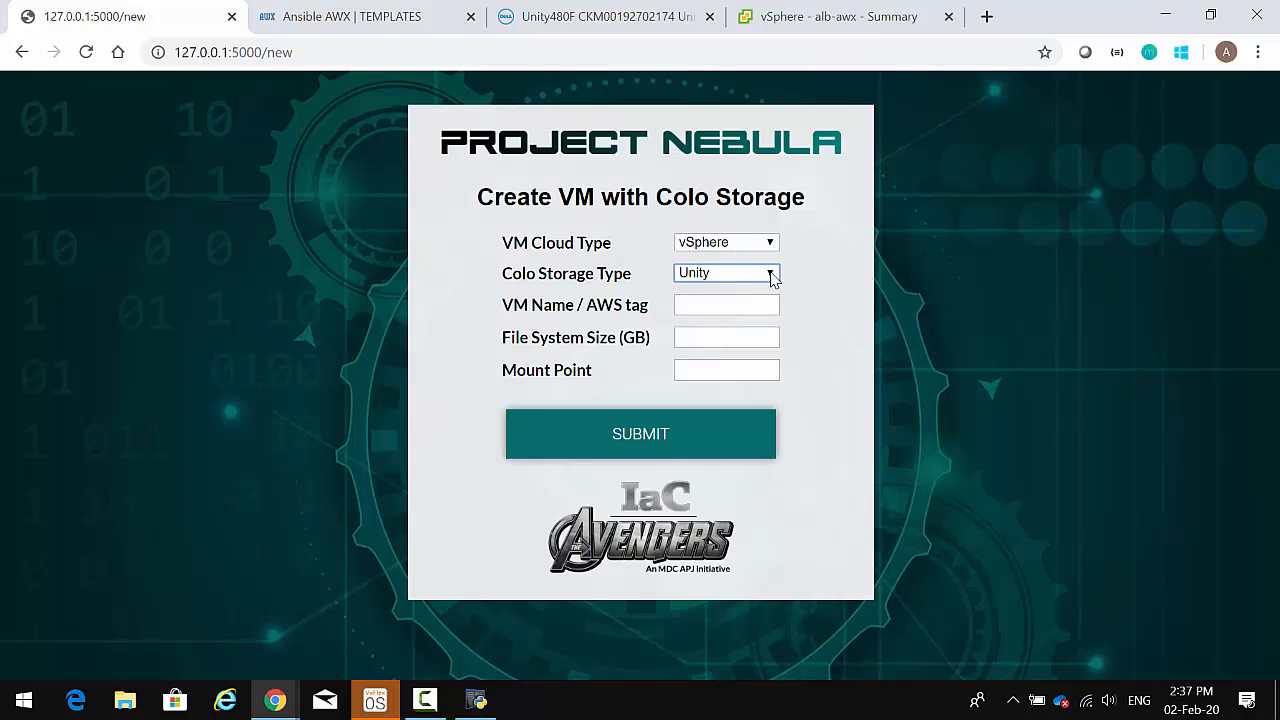
click(722, 305)
text(nebu)
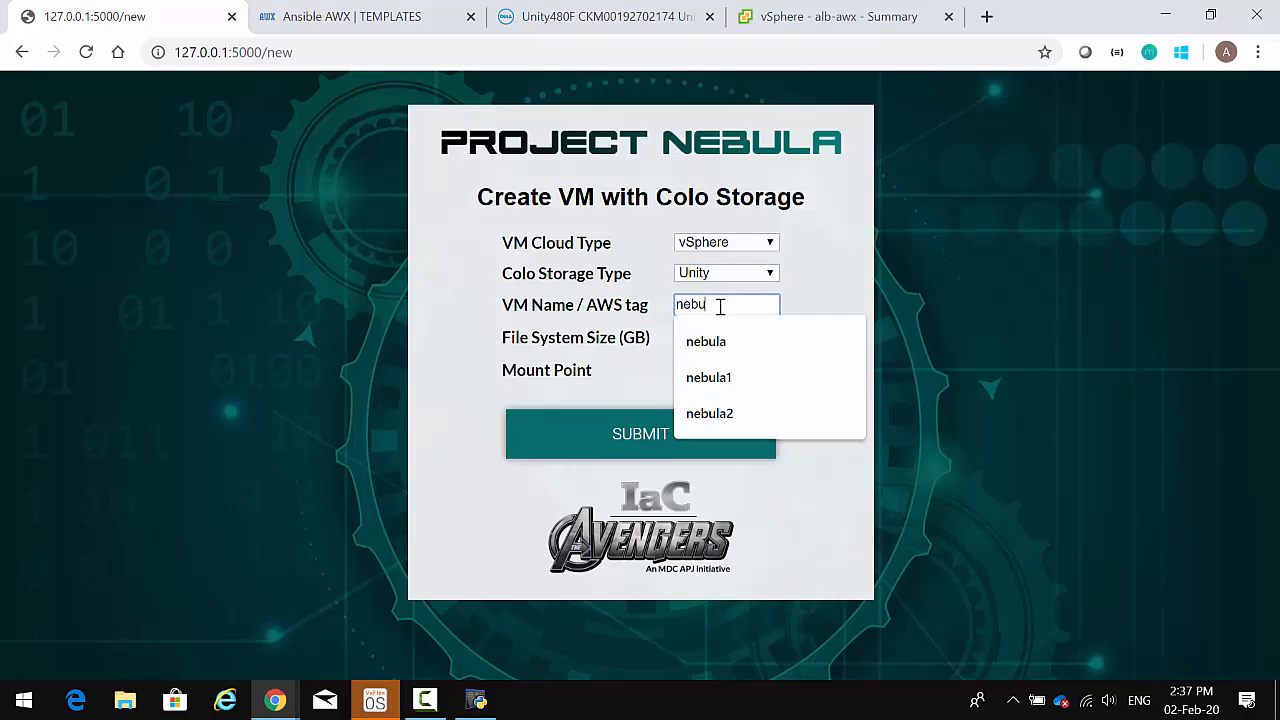
text(la)
key(Tab)
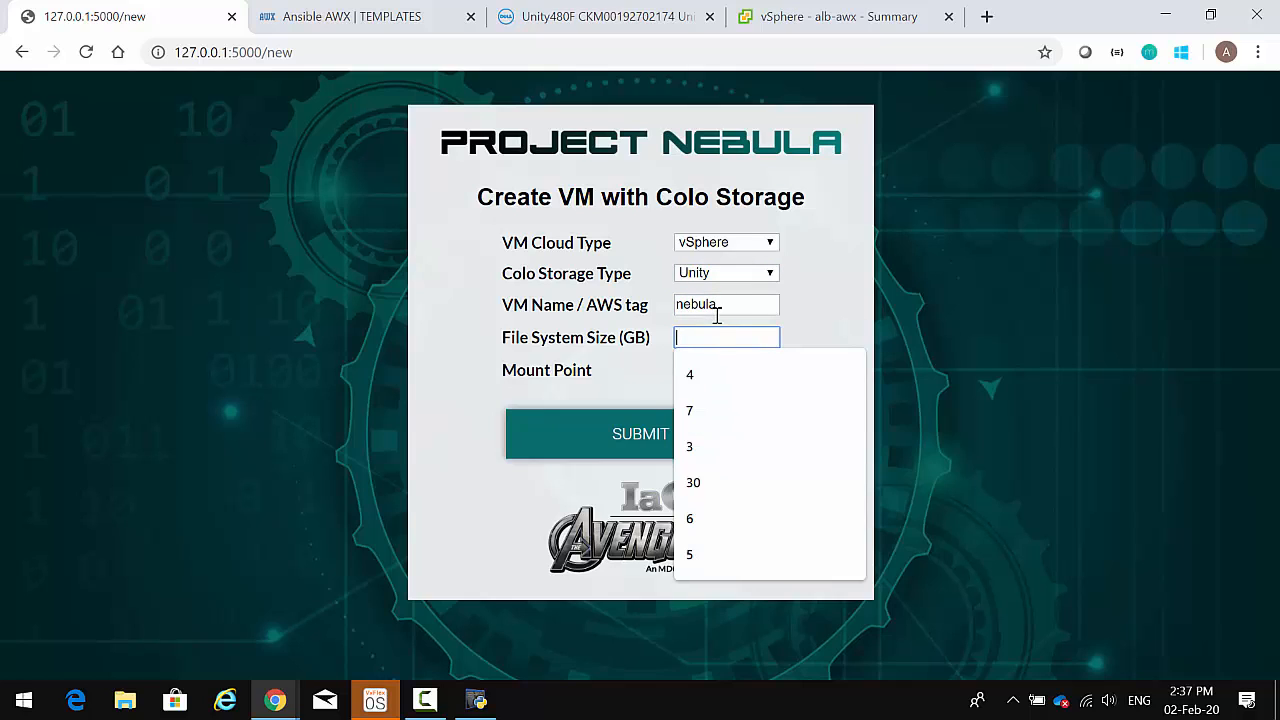
text(4)
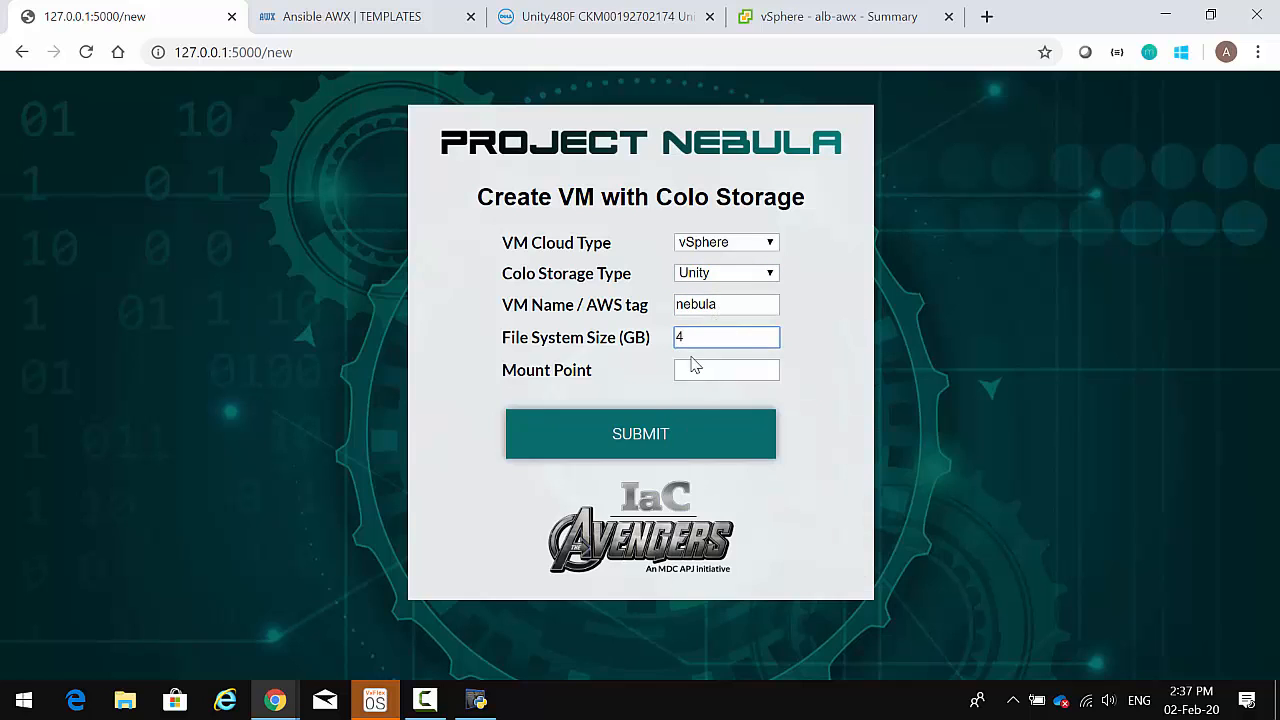
click(688, 371)
click(686, 407)
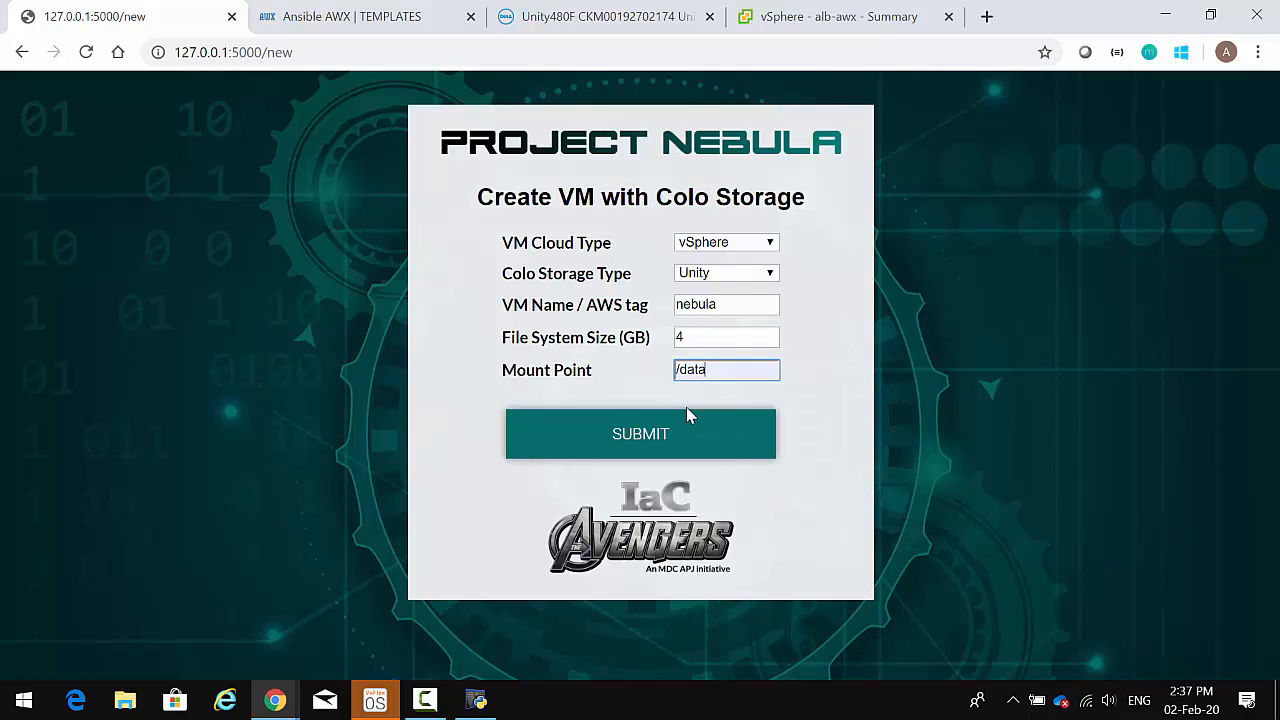
click(657, 439)
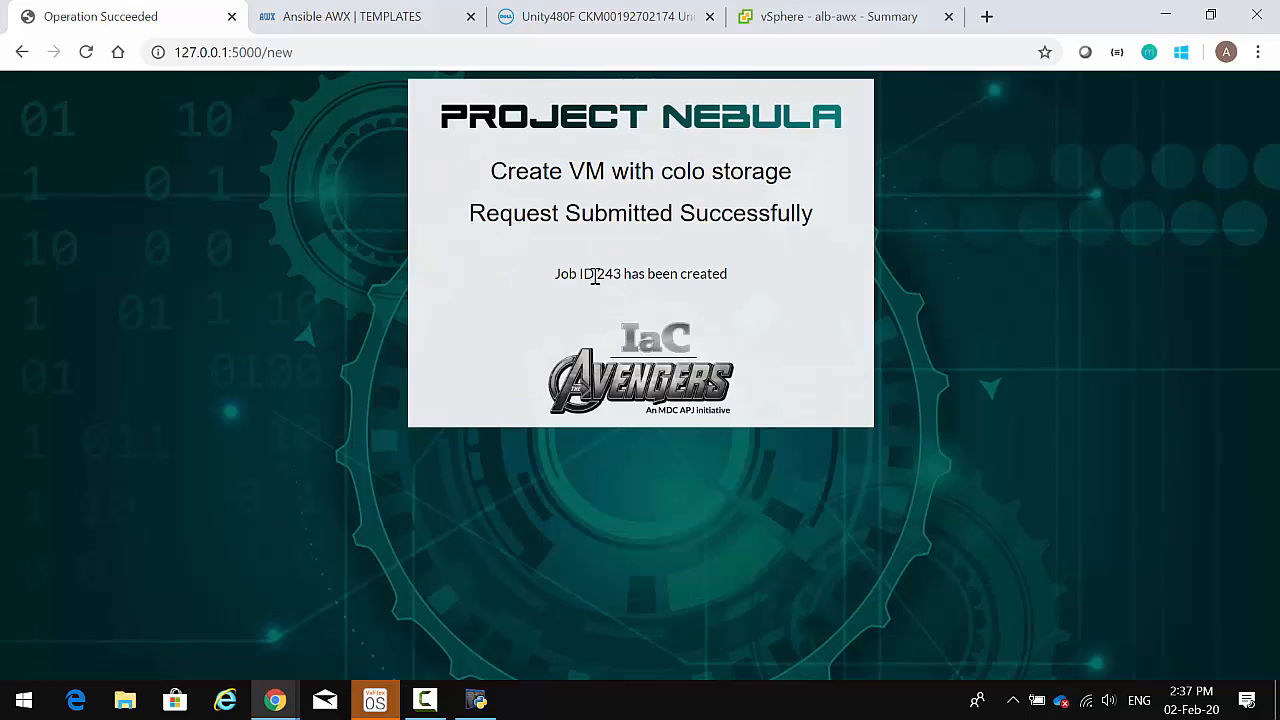
click(342, 16)
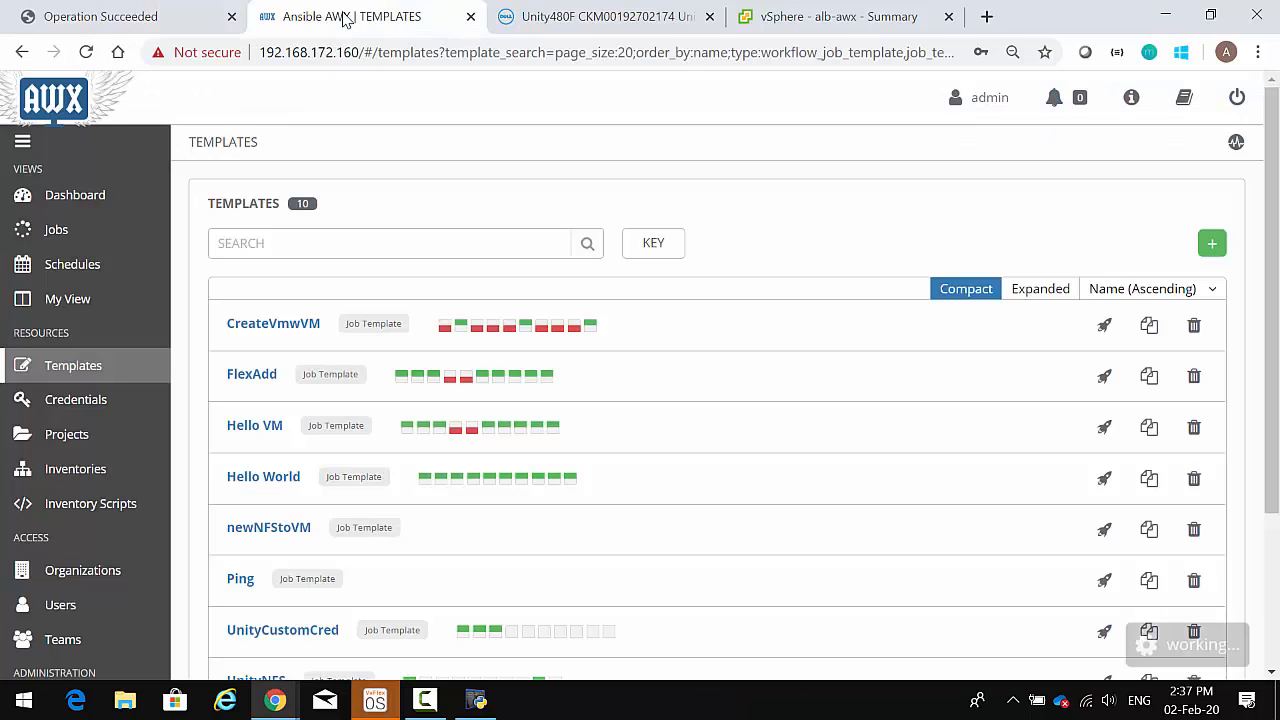
- Open job 243 VMwithUnityNFS from the Jobs list and highlight its Create FS and NFS task
click(57, 235)
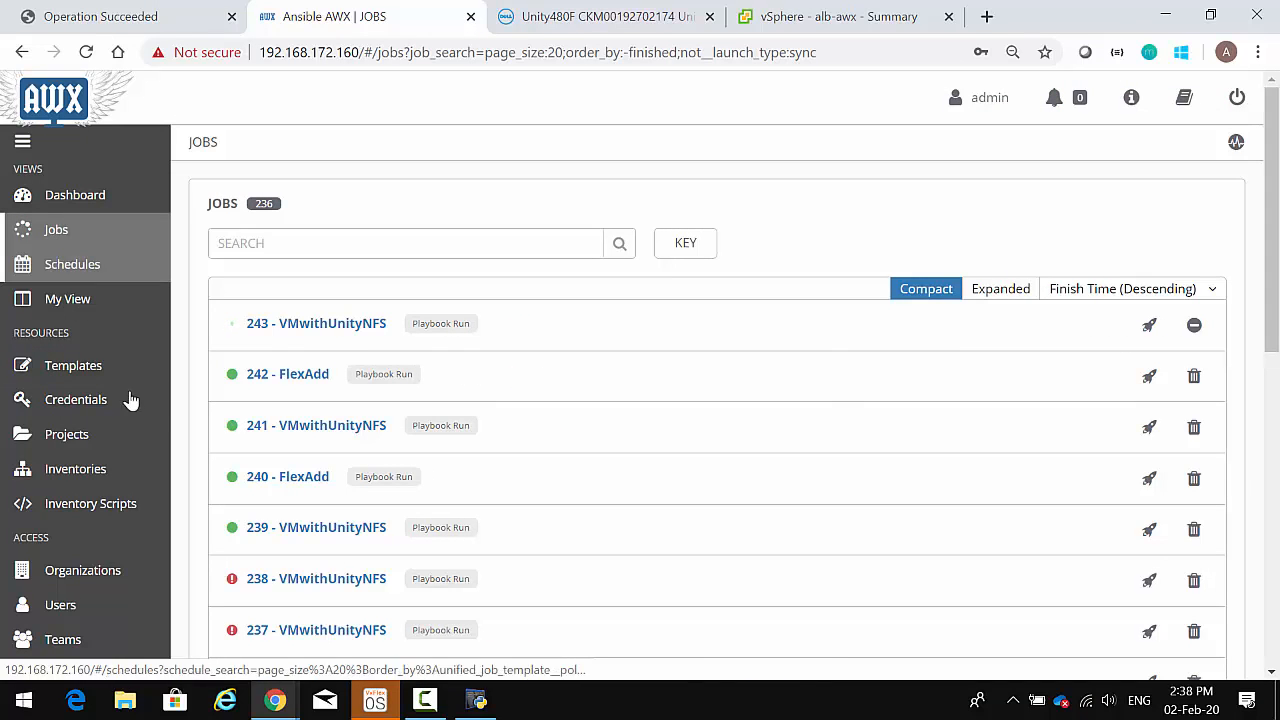
click(263, 330)
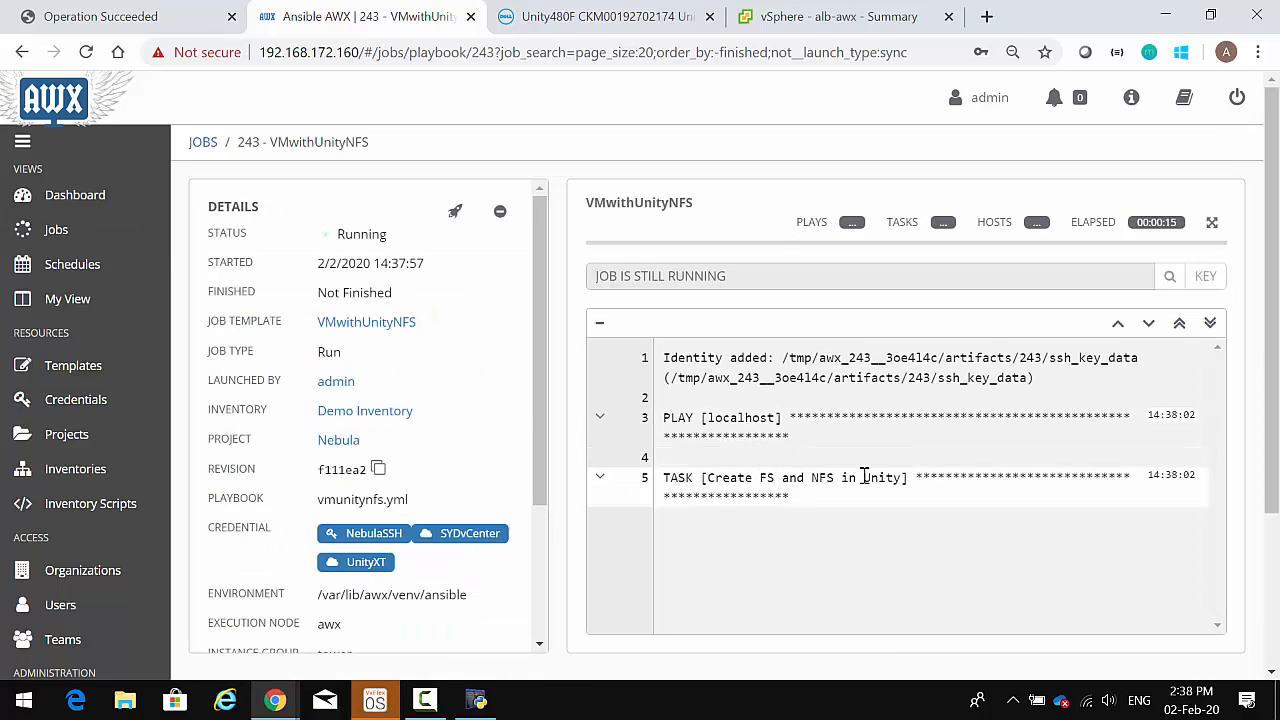
drag(828, 477, 738, 477)
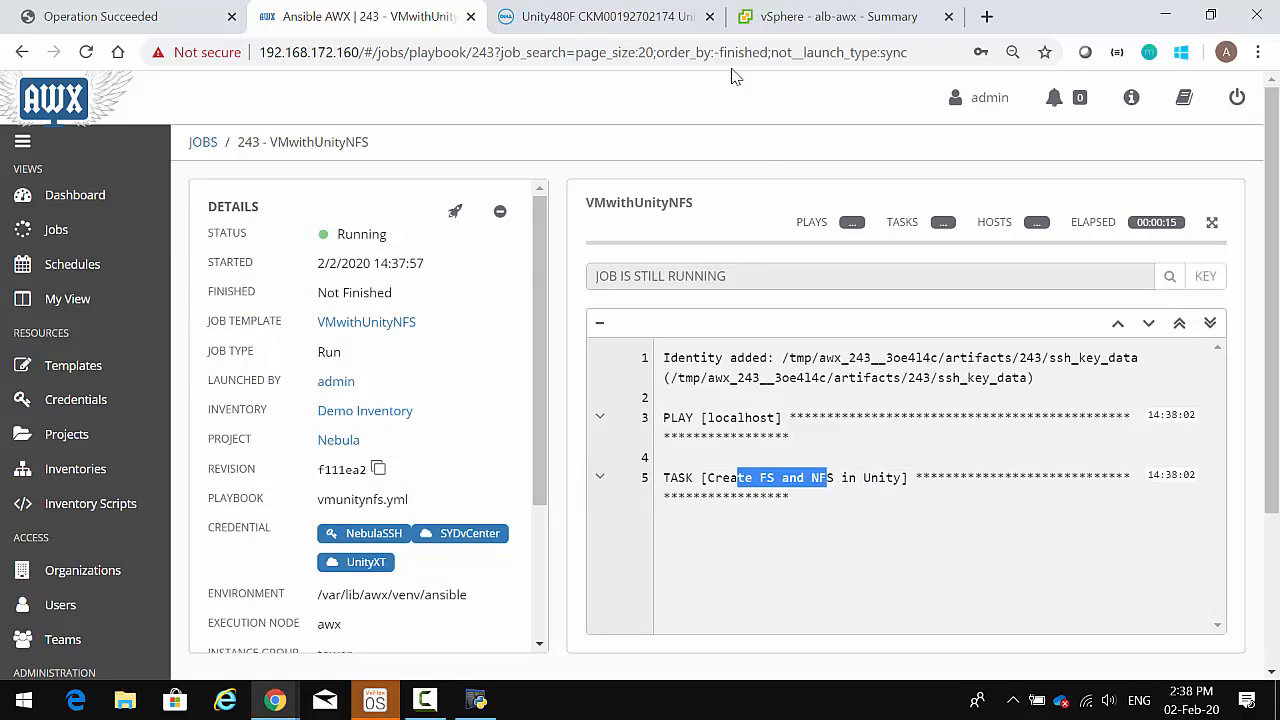
click(627, 23)
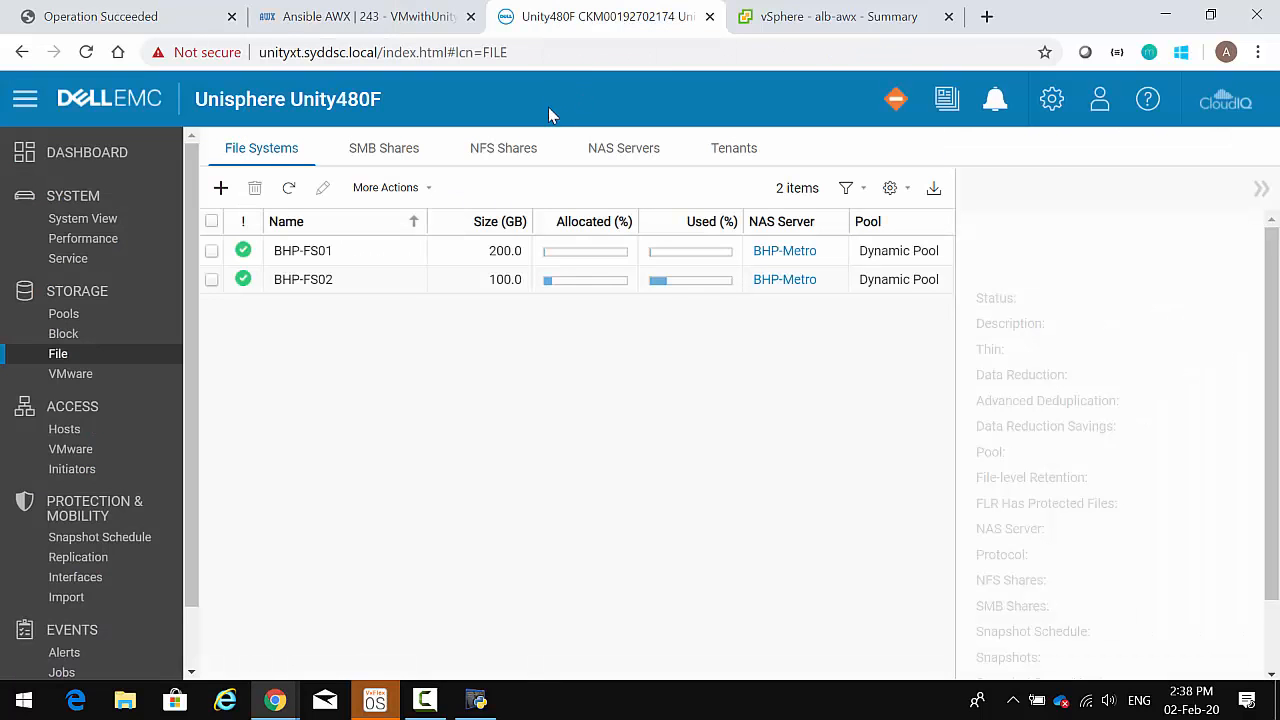
- Refresh the Unisphere File Systems list until the 4 GB nebula_FS01 appears
click(288, 189)
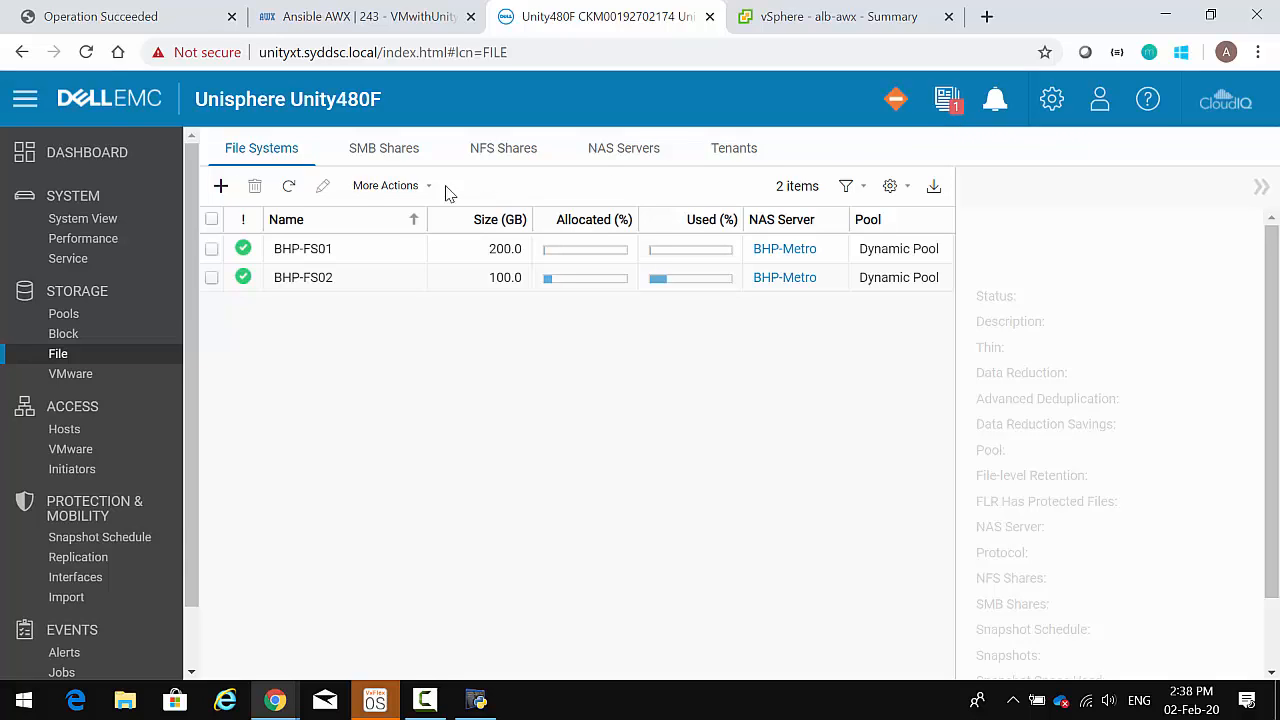
click(291, 190)
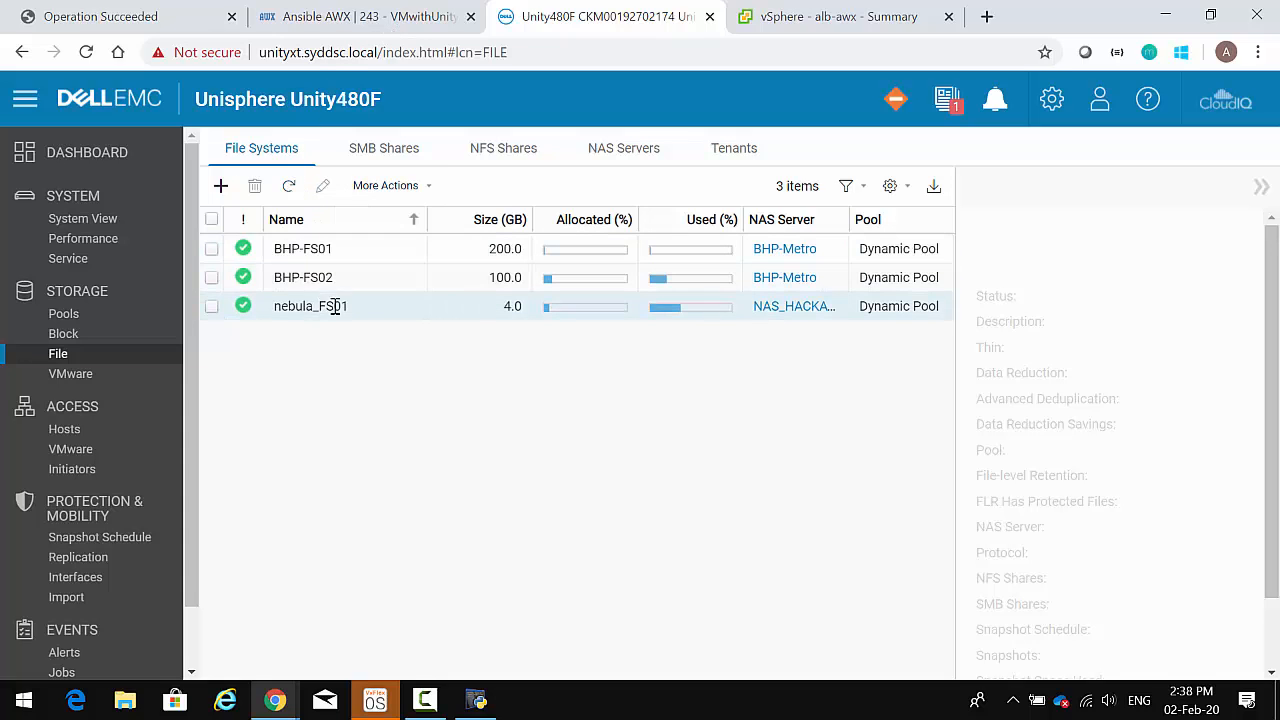
click(350, 20)
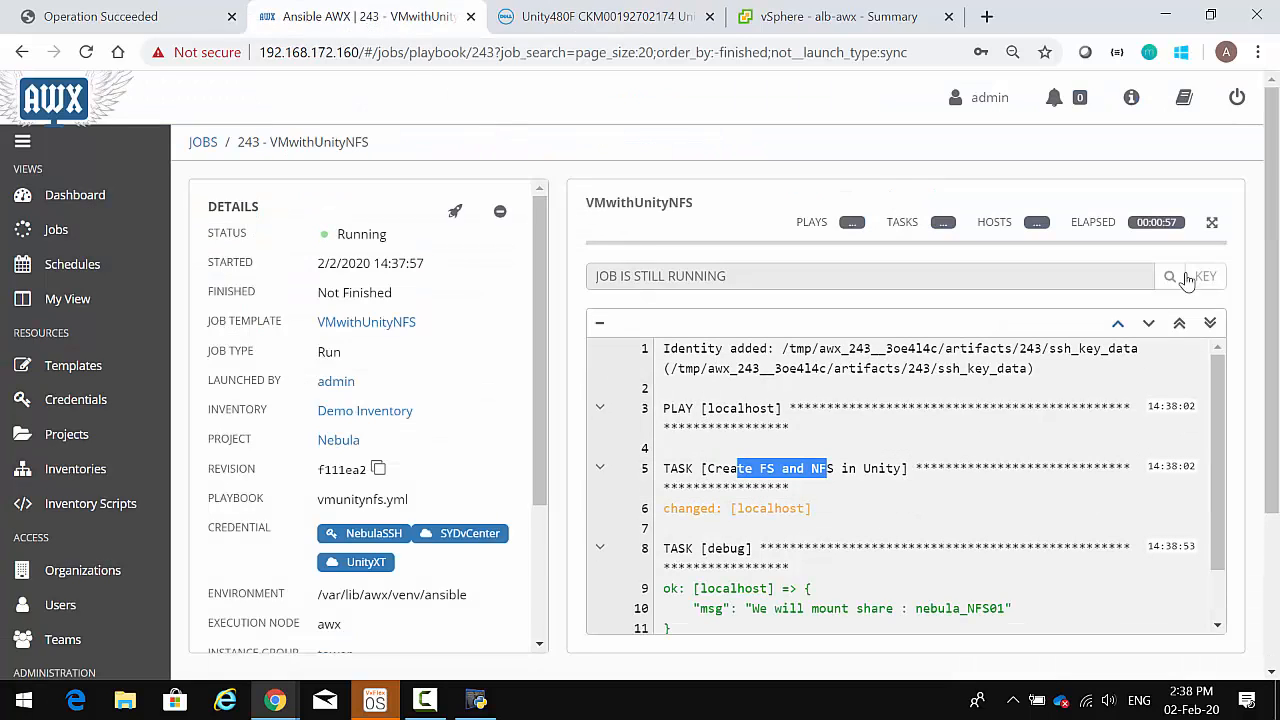
- Expand job 243's output log to full width
click(1212, 225)
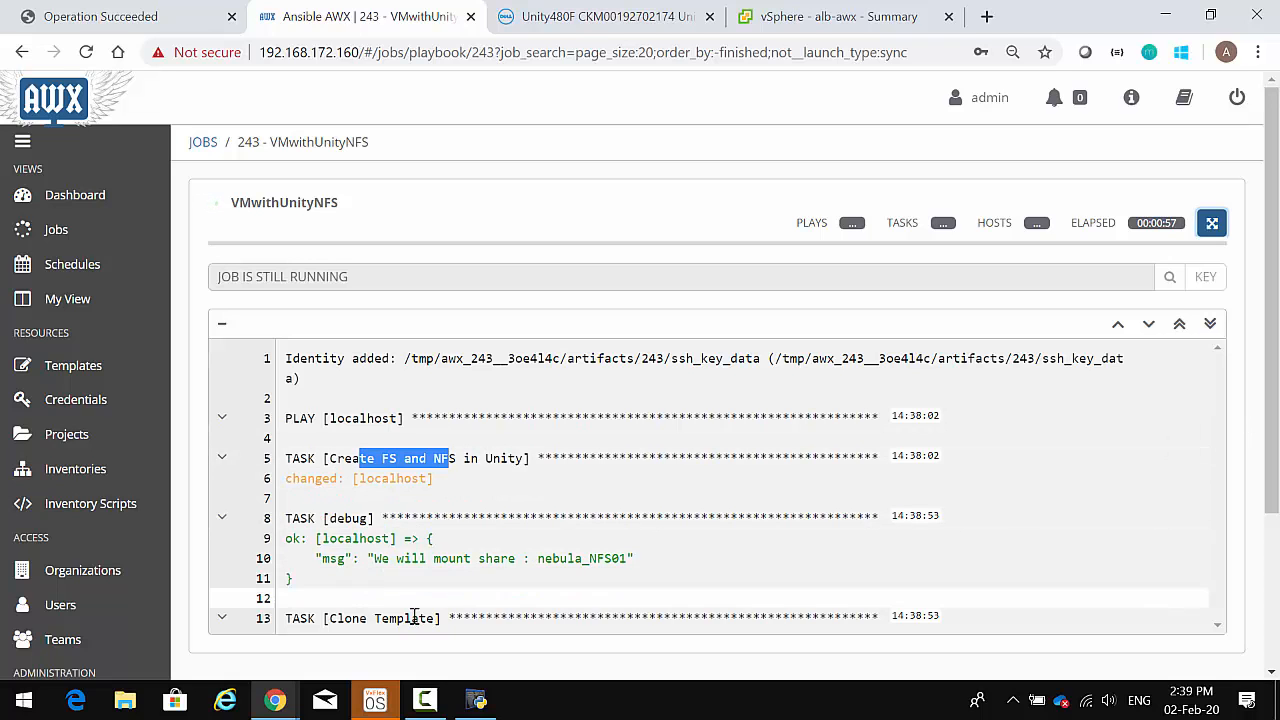
click(822, 17)
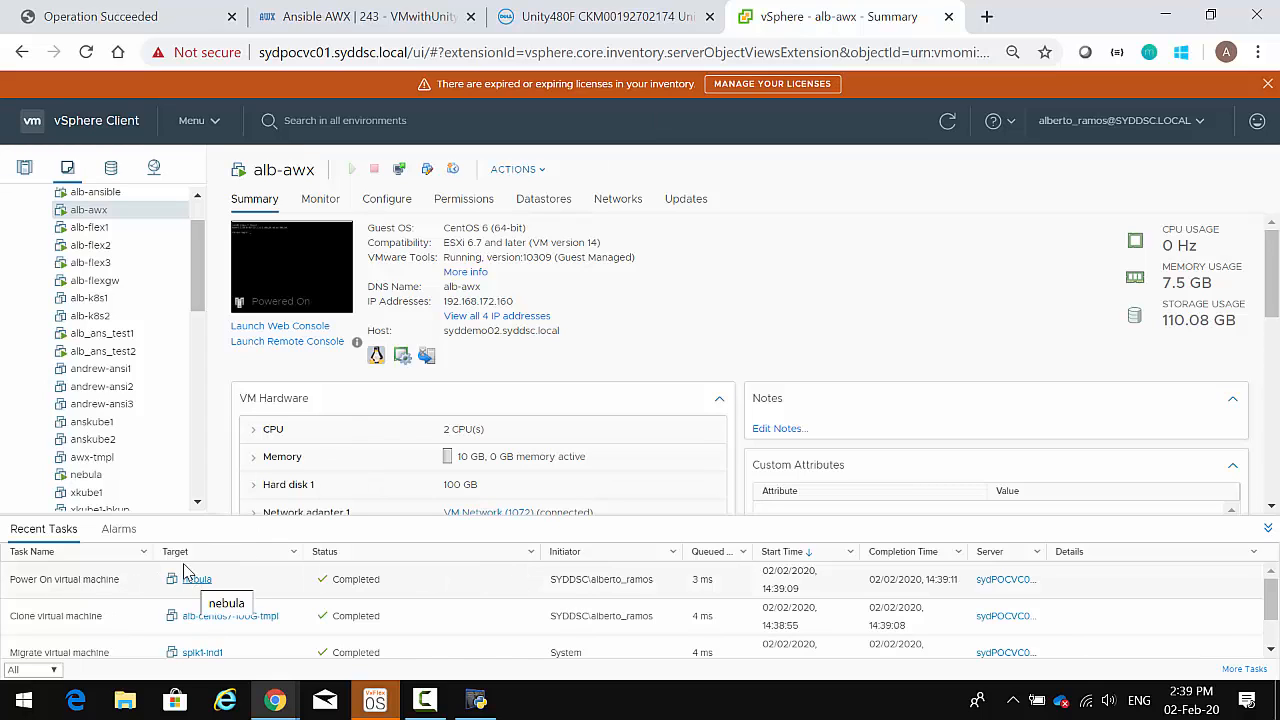
- Refresh the nebula VM summary until it shows Tools running and IP 192.168.172.192
click(86, 475)
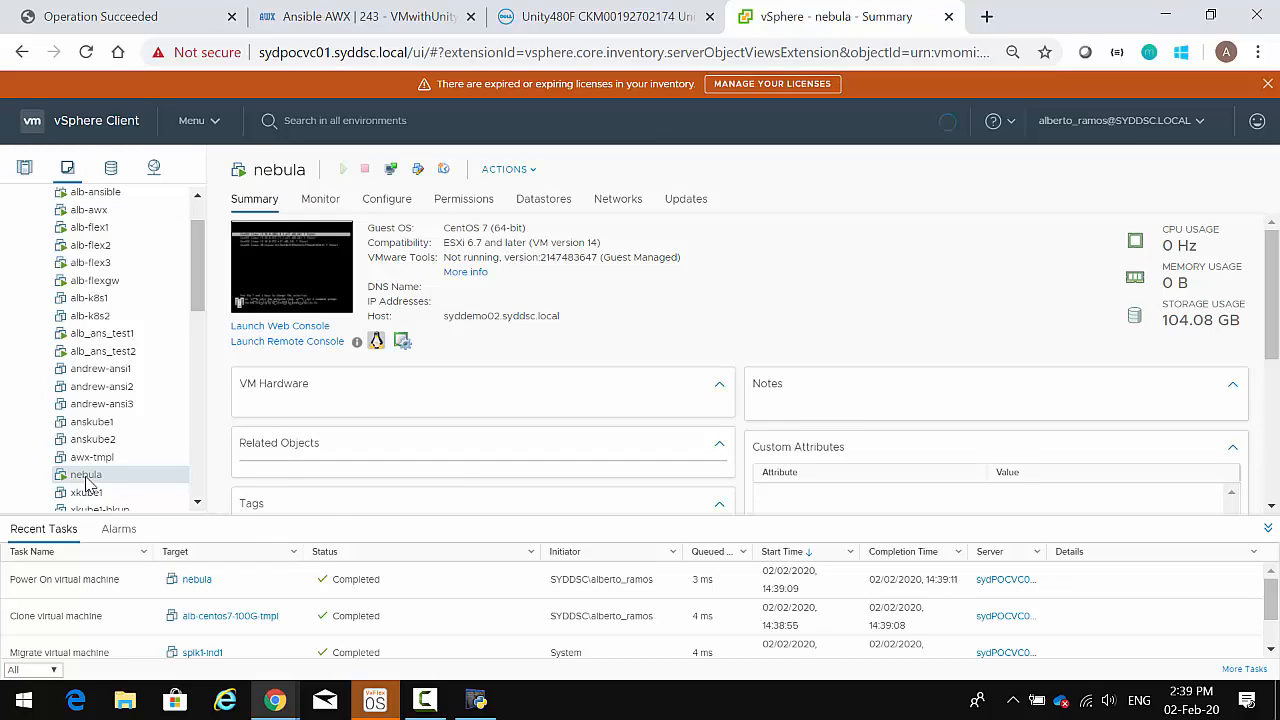
drag(369, 302, 432, 302)
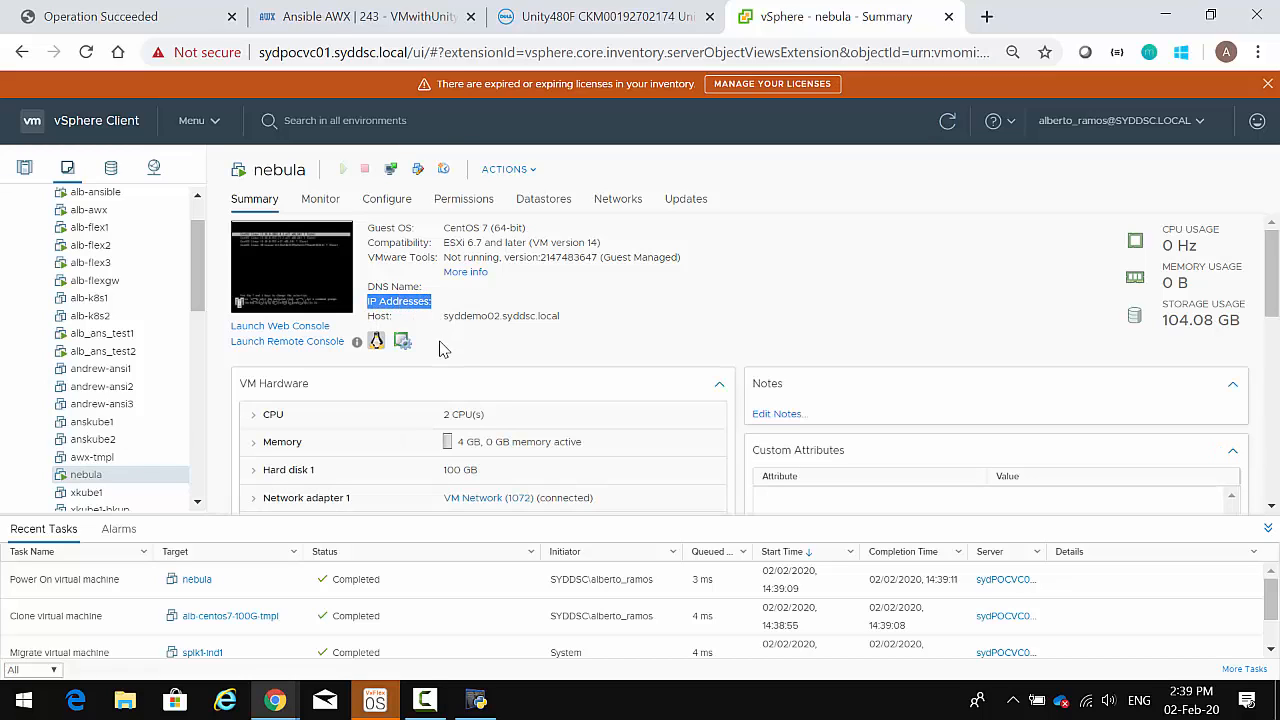
click(452, 347)
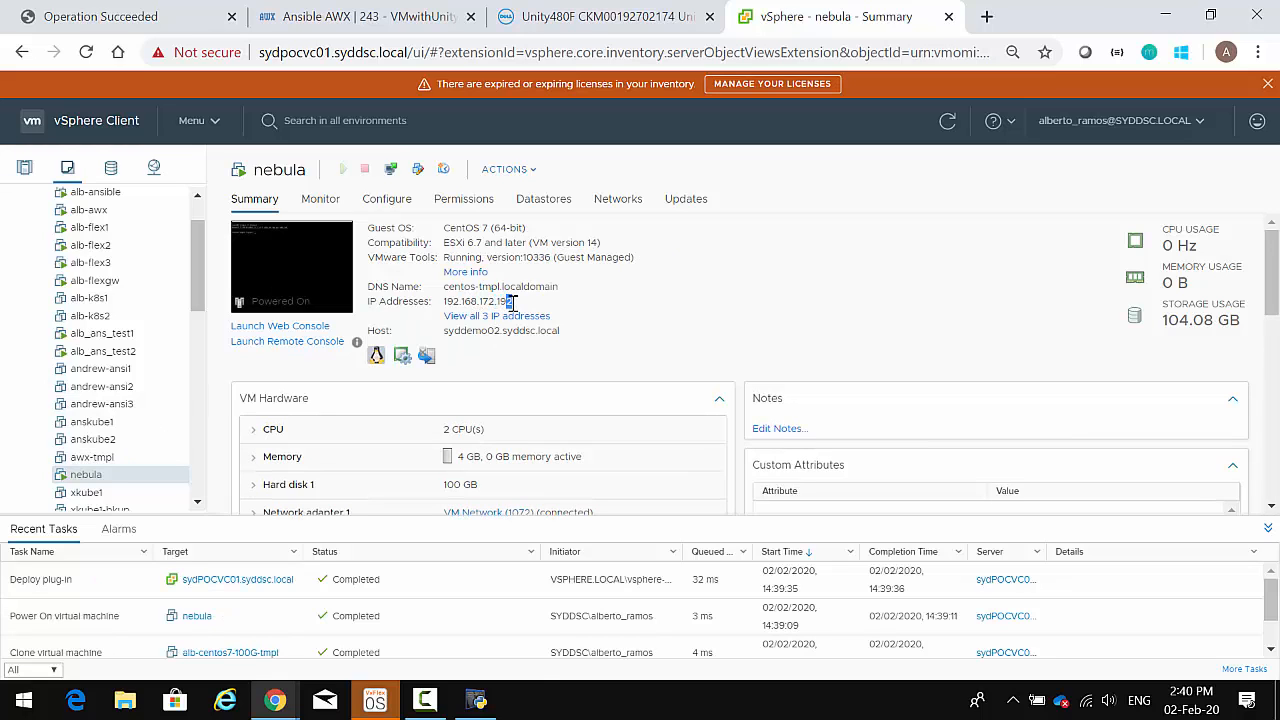
click(378, 18)
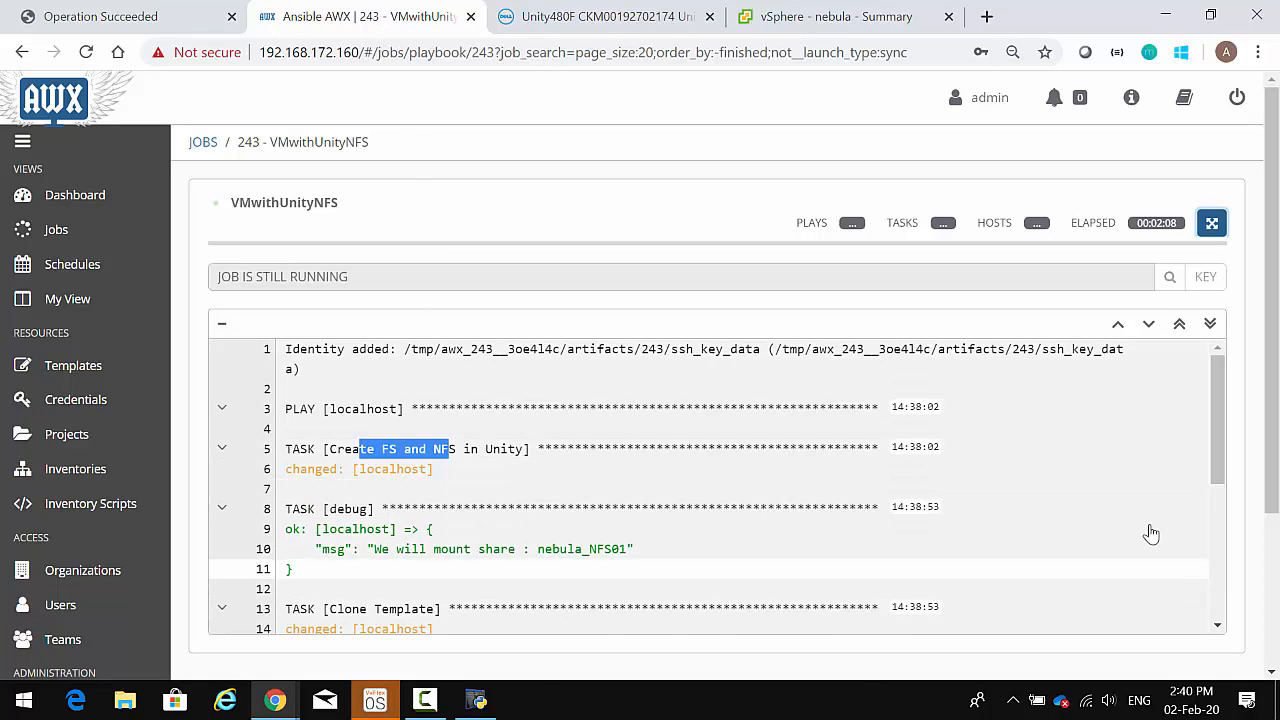
- Scroll job 243's log to the finished recap and highlight the mount Unity NFS Share task
drag(1217, 449, 1217, 568)
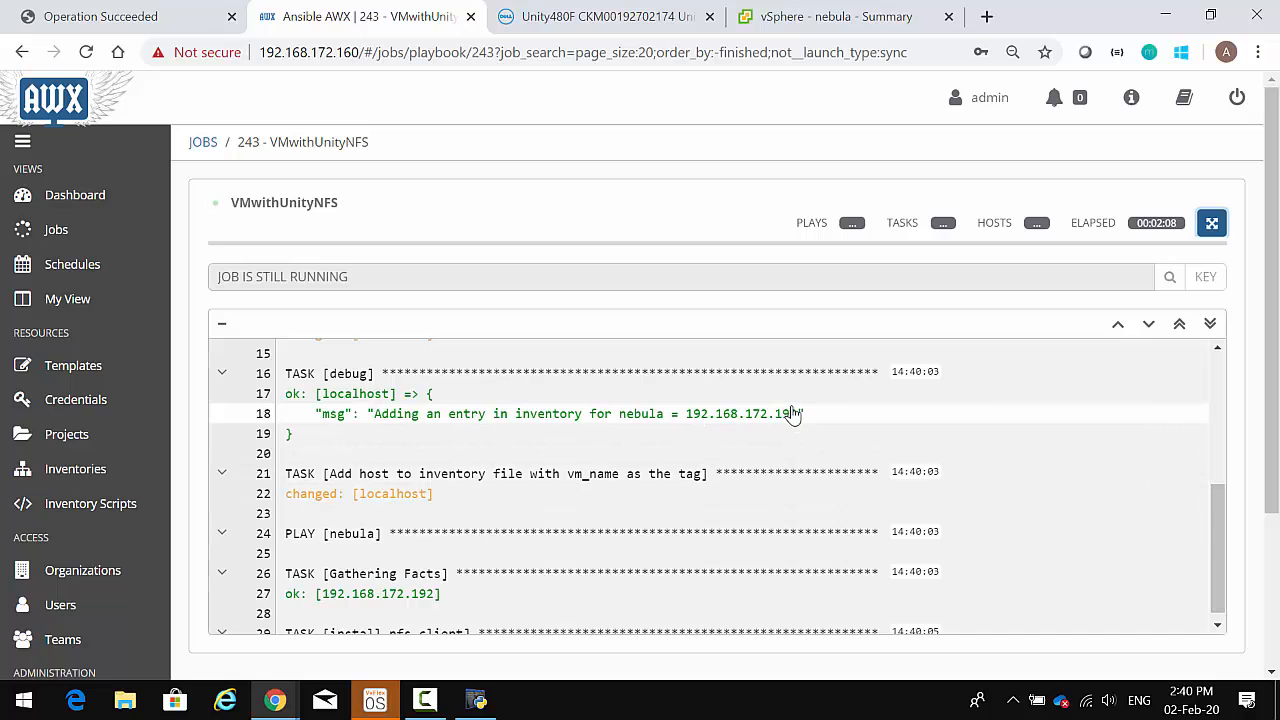
scroll(1223, 514, down, 1)
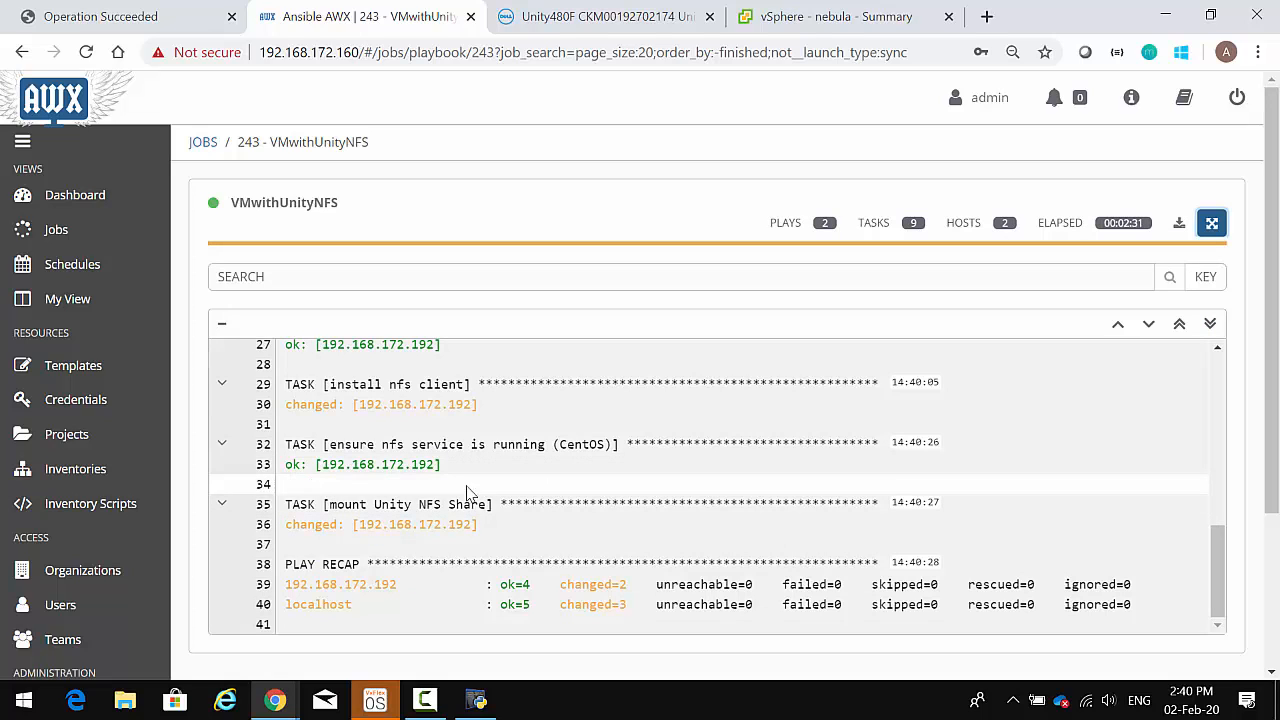
drag(336, 506, 554, 505)
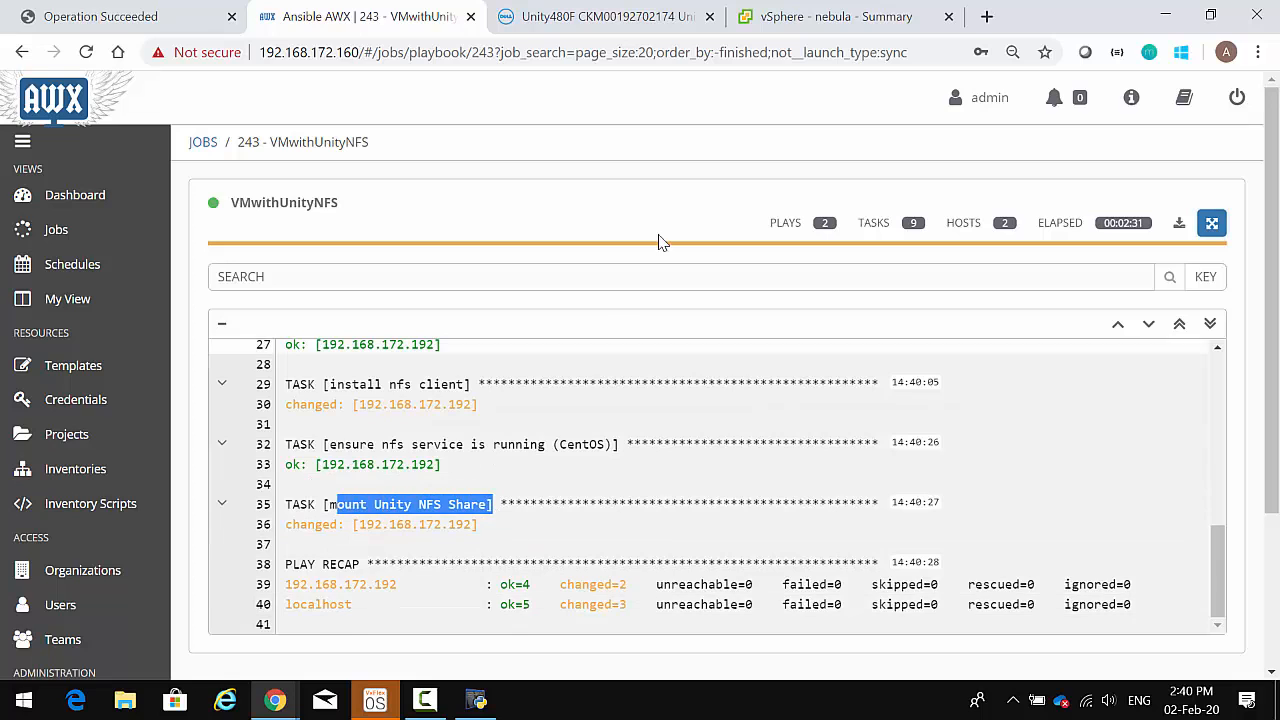
click(810, 18)
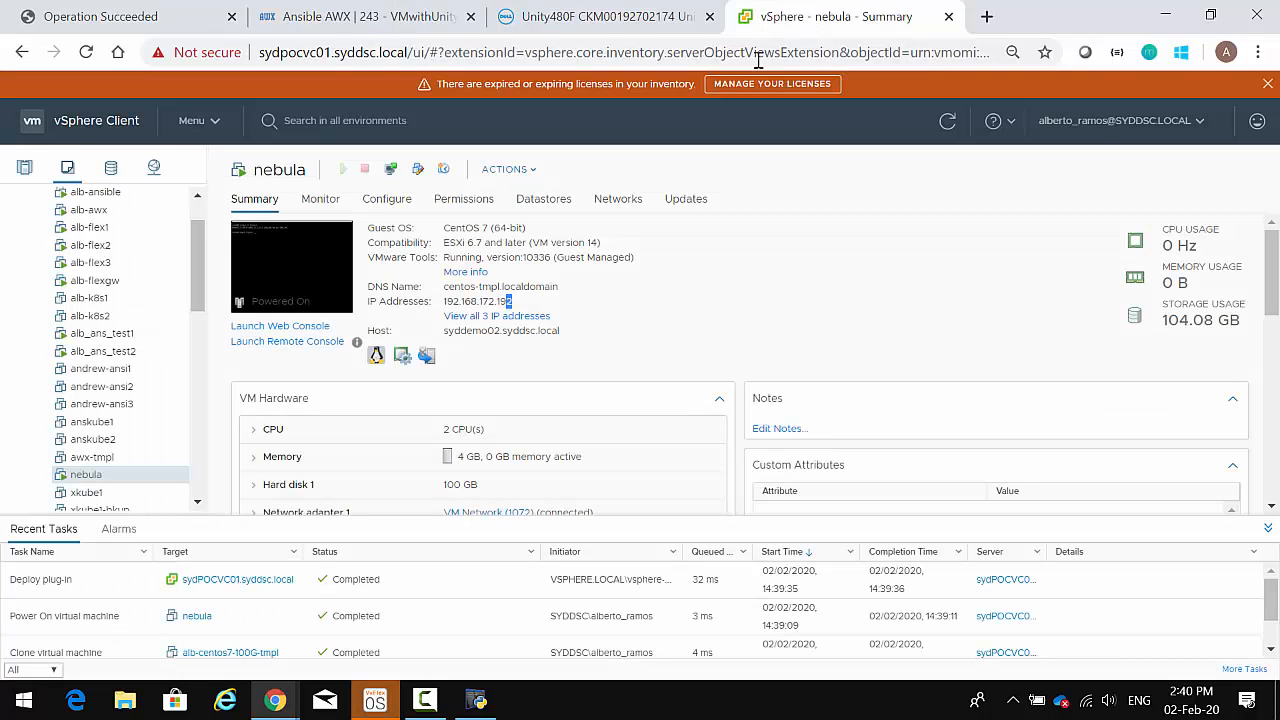
- Log into nebula's web console as root, run df -h, create /data/test.txt and list /data/
click(390, 169)
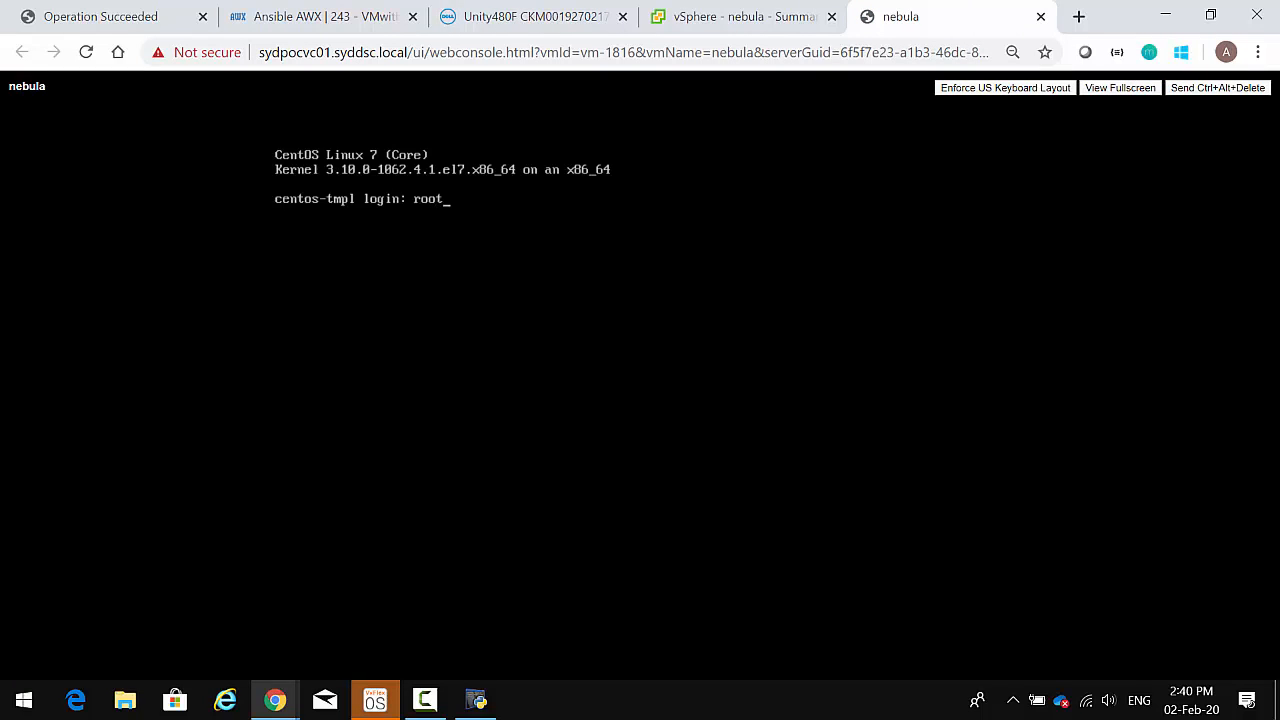
text(root)
key(Return)
key(Return)
text(d)
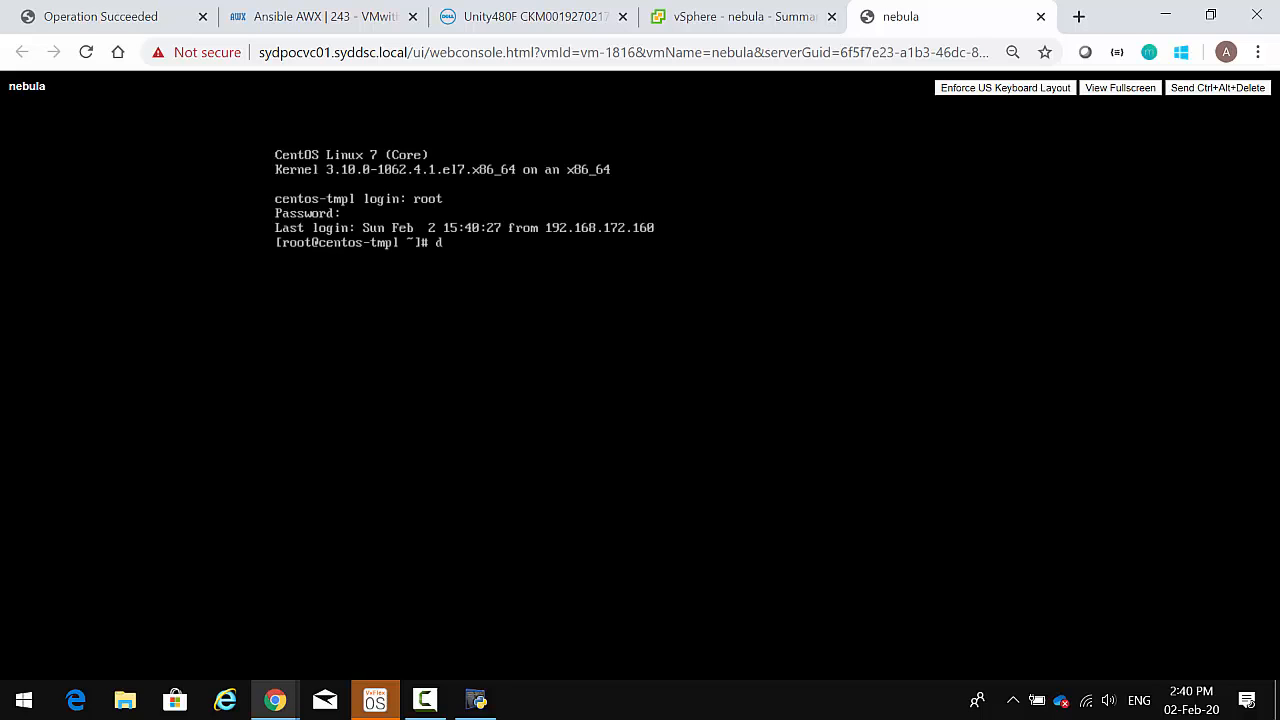
text(f -h)
key(Return)
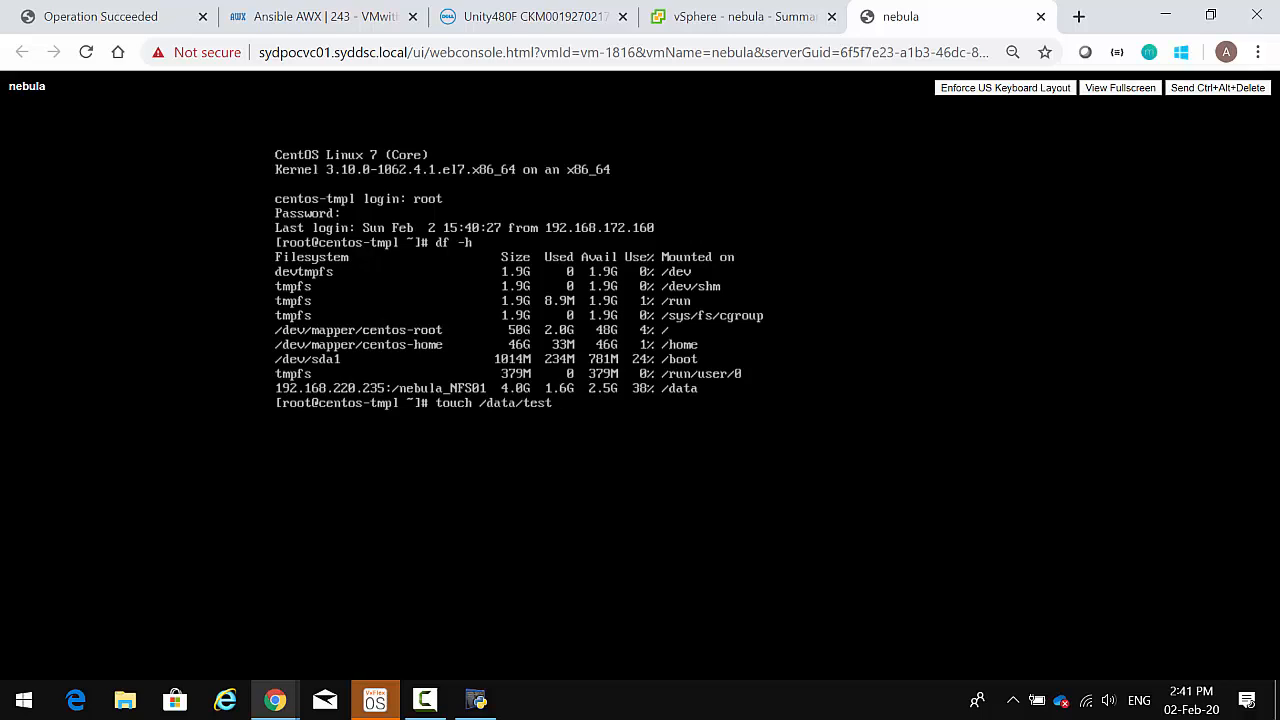
key(Return)
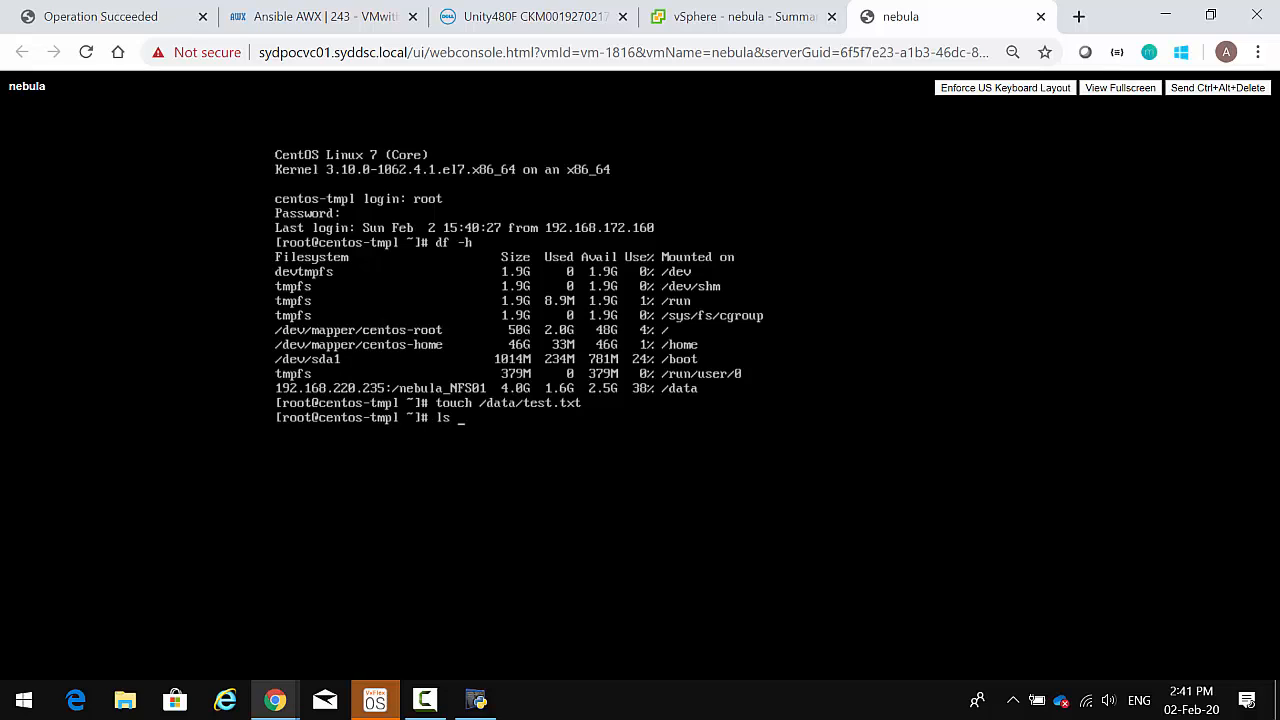
text(ls /data/)
key(Return)
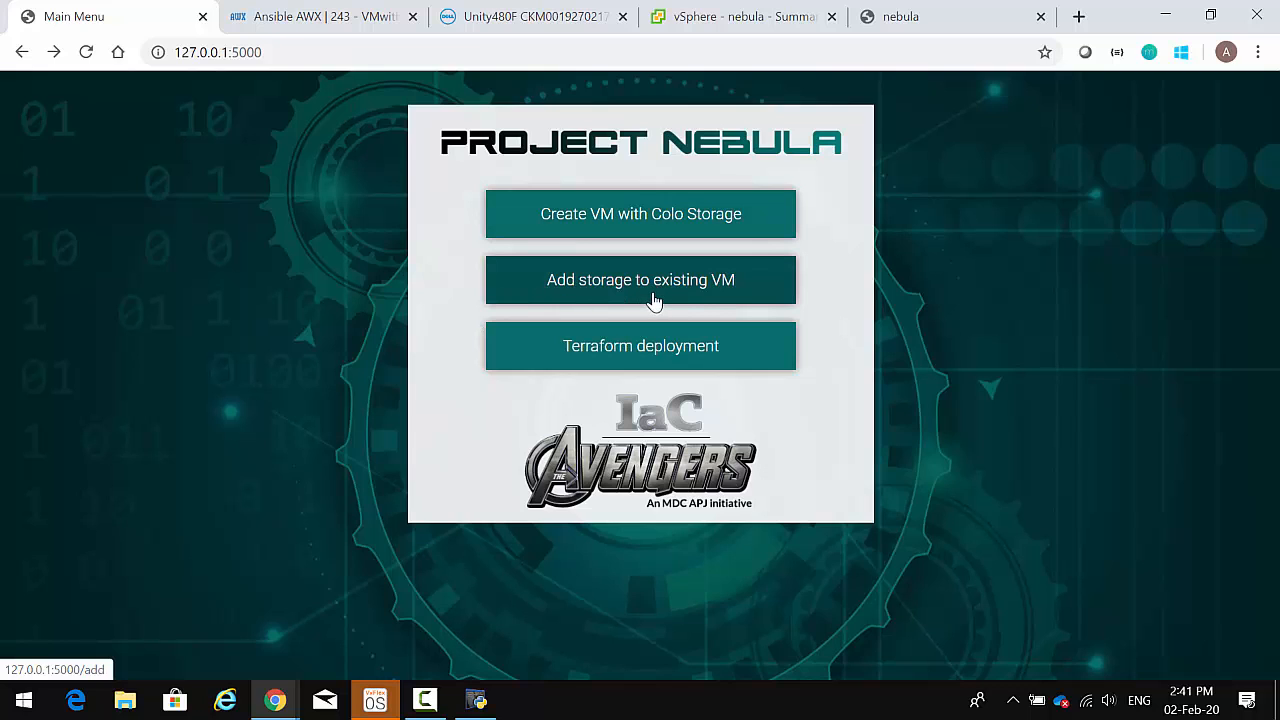
- Add an 8 GB VxFlexOS volume at /logs to existing VM nebula, submitted as job 244
click(655, 301)
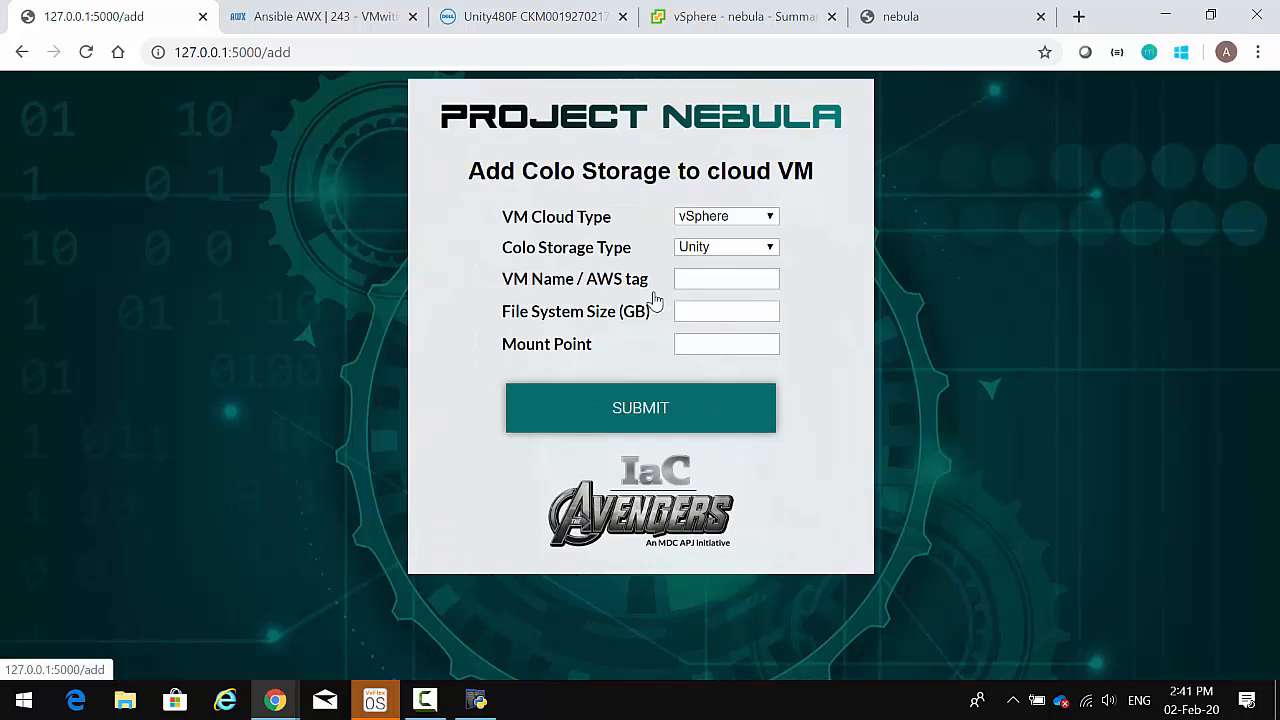
click(770, 247)
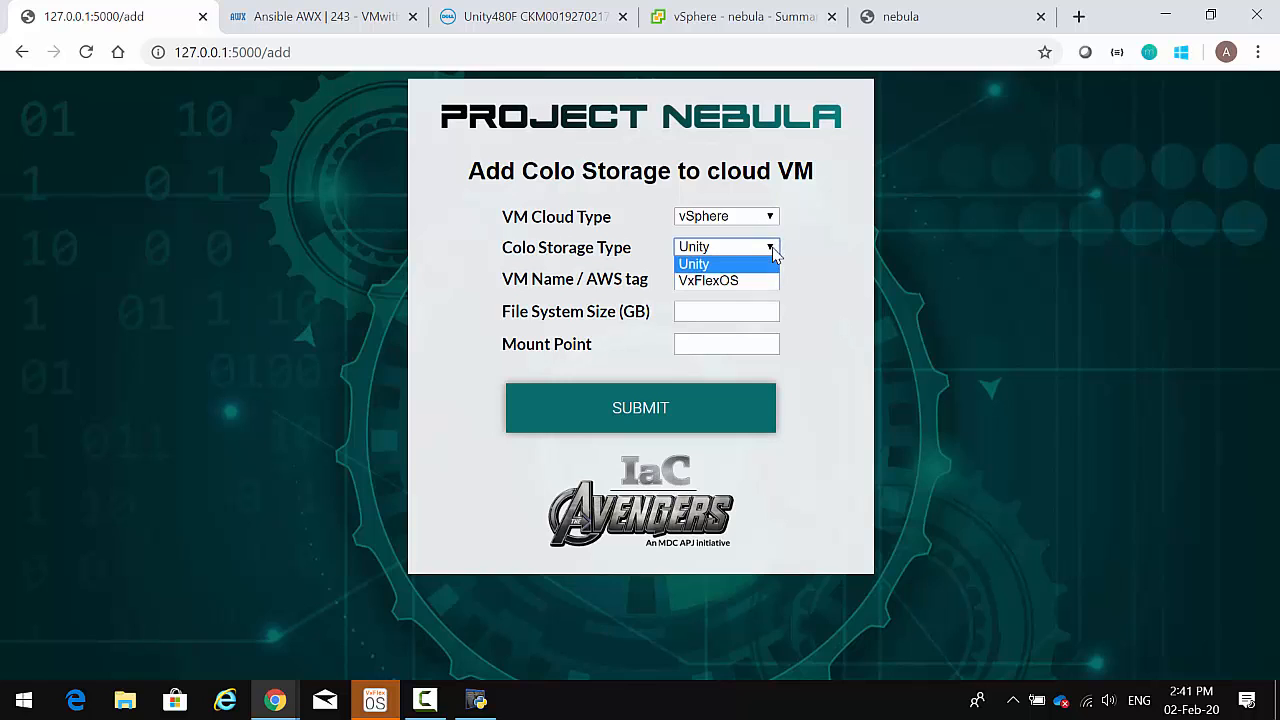
click(743, 282)
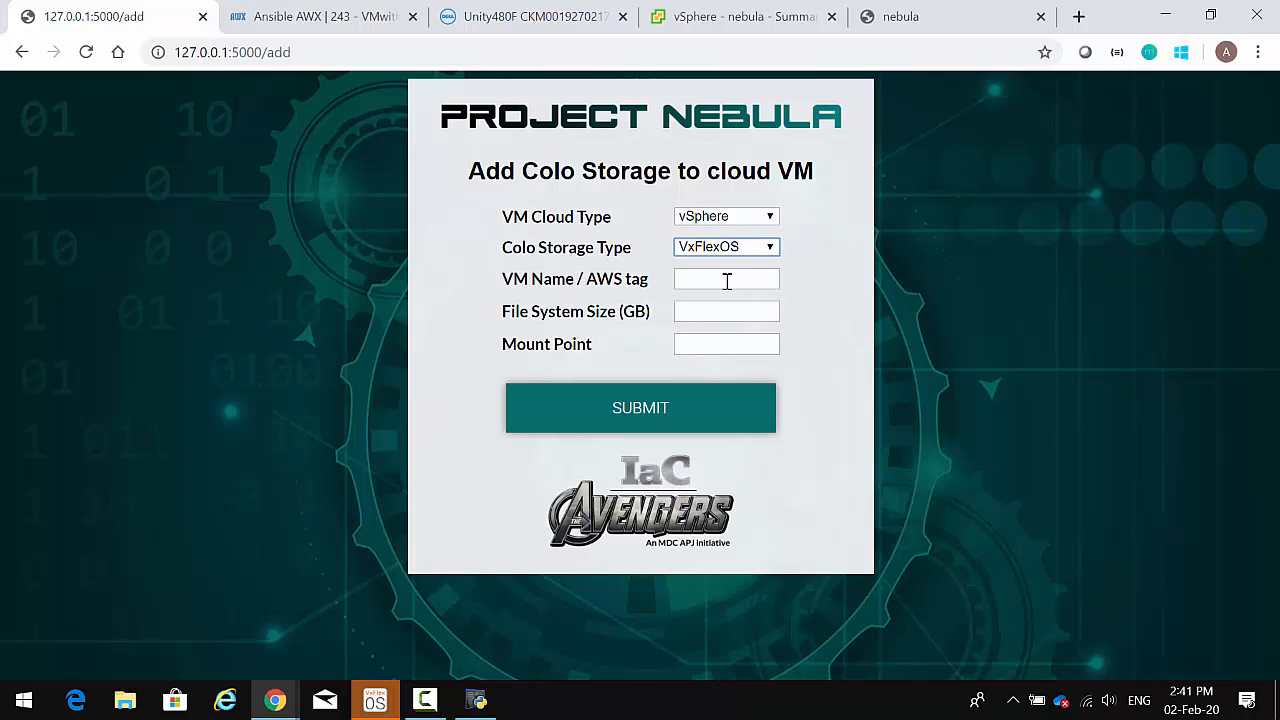
click(722, 282)
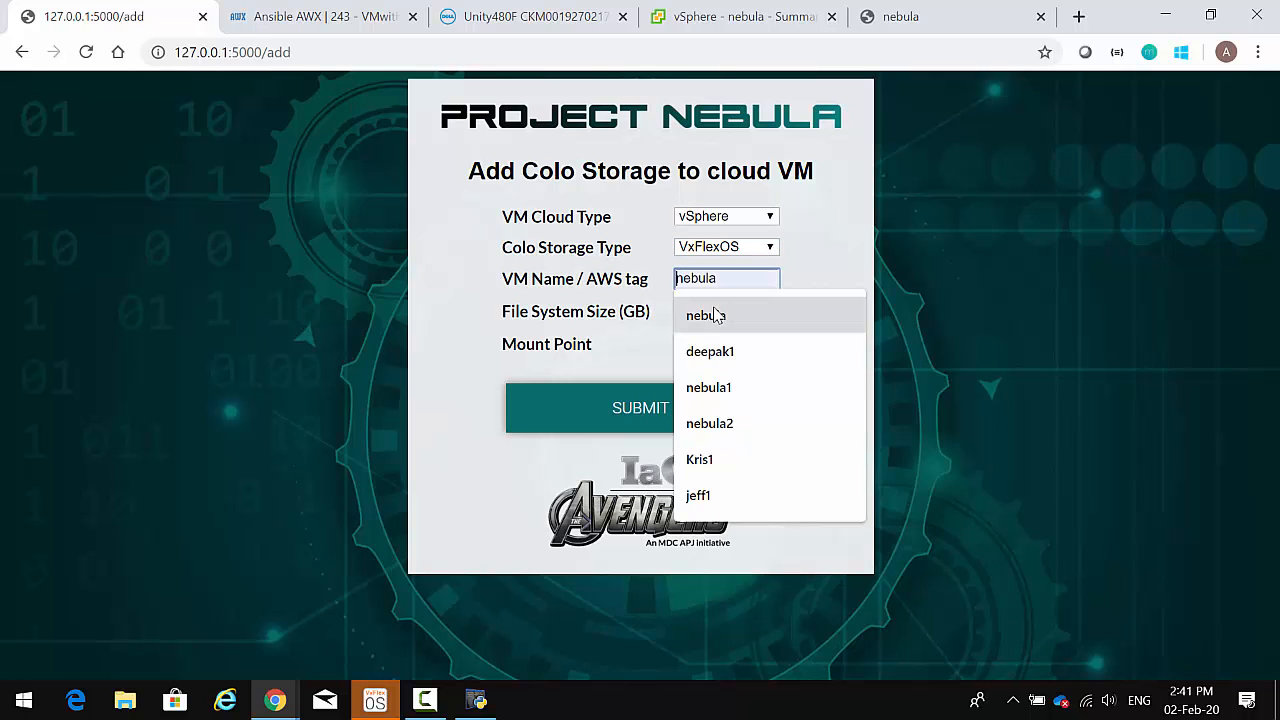
click(714, 315)
click(715, 310)
text(8)
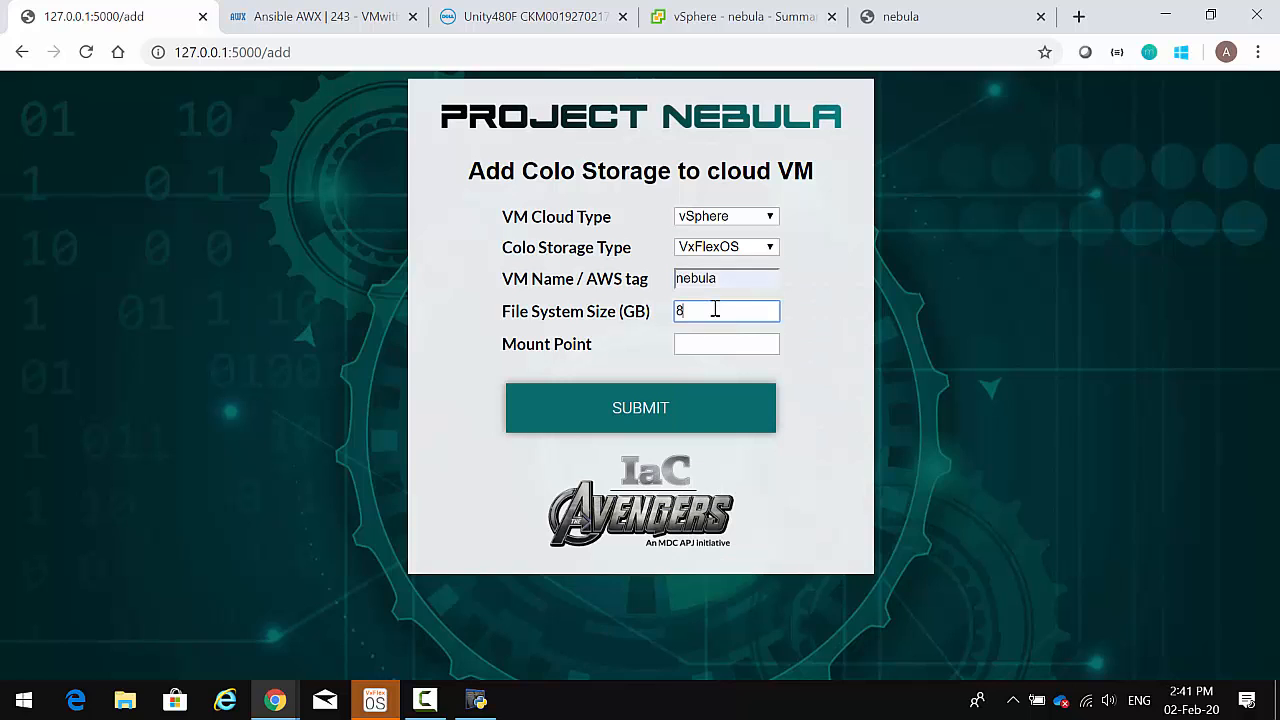
click(698, 343)
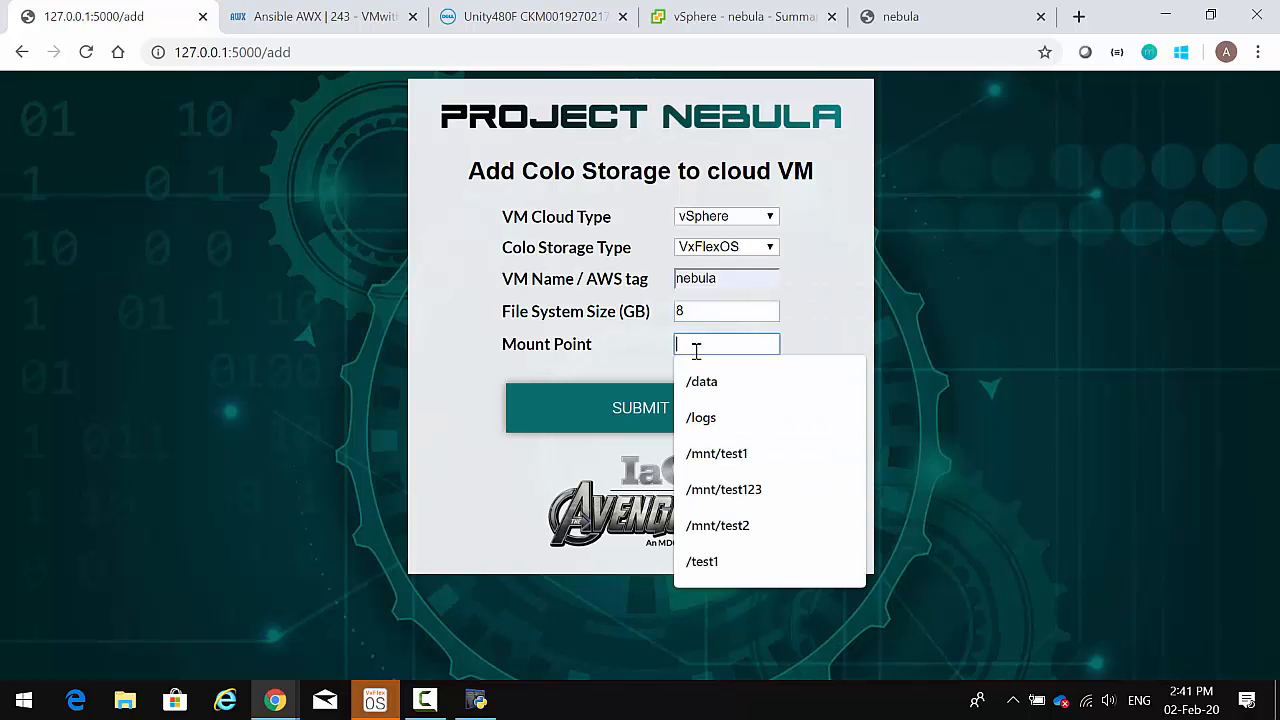
click(695, 418)
click(667, 418)
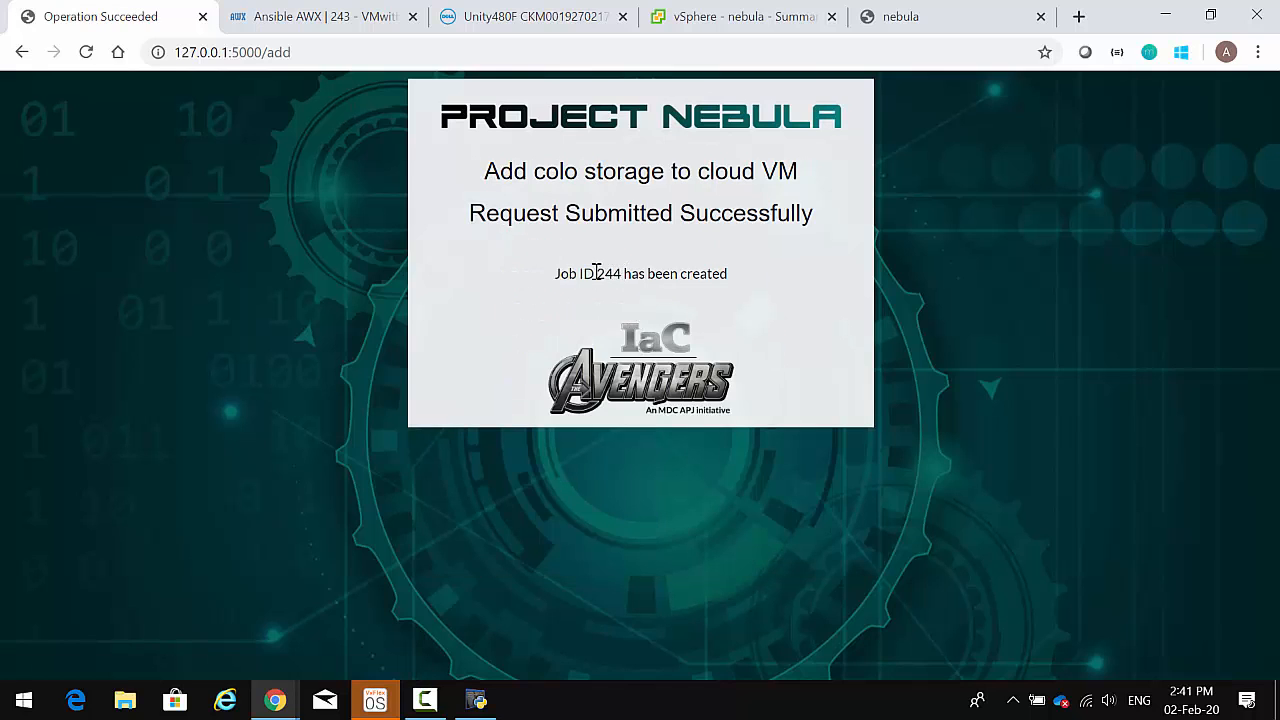
click(362, 18)
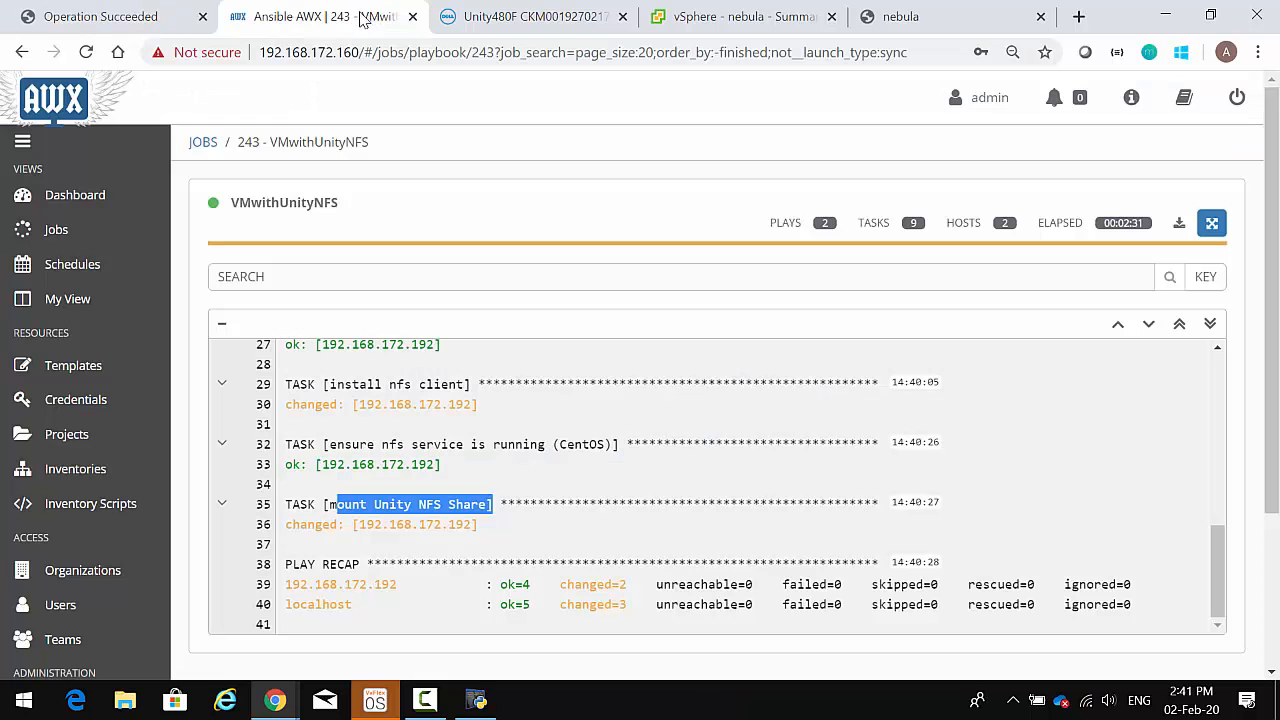
- Open job 244 FlexAdd from the Jobs list and follow its running output
click(56, 230)
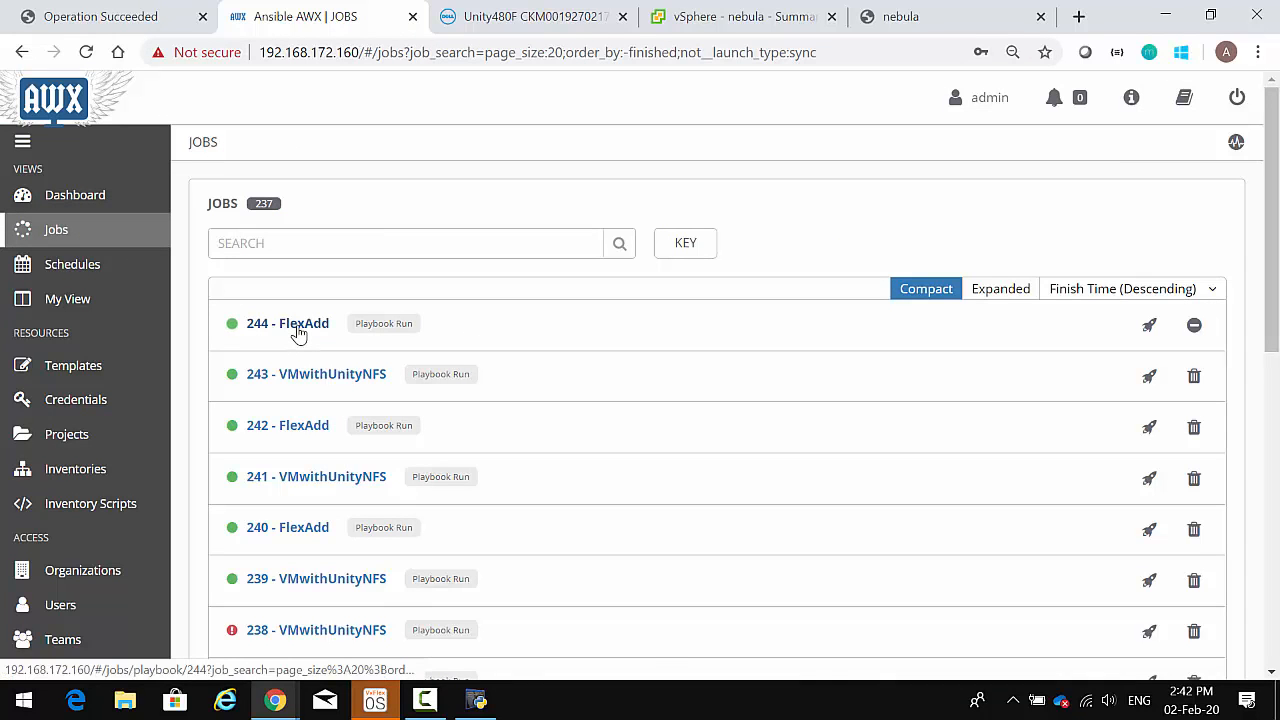
click(298, 333)
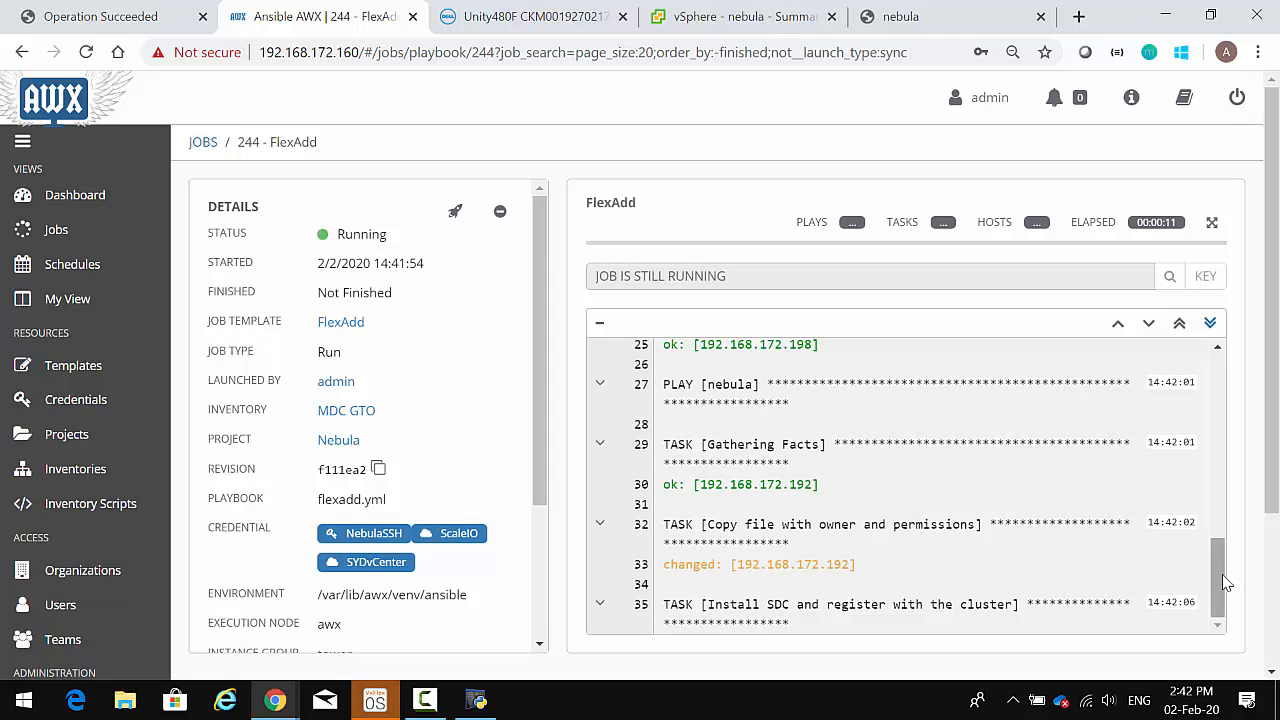
mouse_move(1220, 580)
mouse_down()
mouse_move(1208, 384)
mouse_move(1211, 590)
mouse_up()
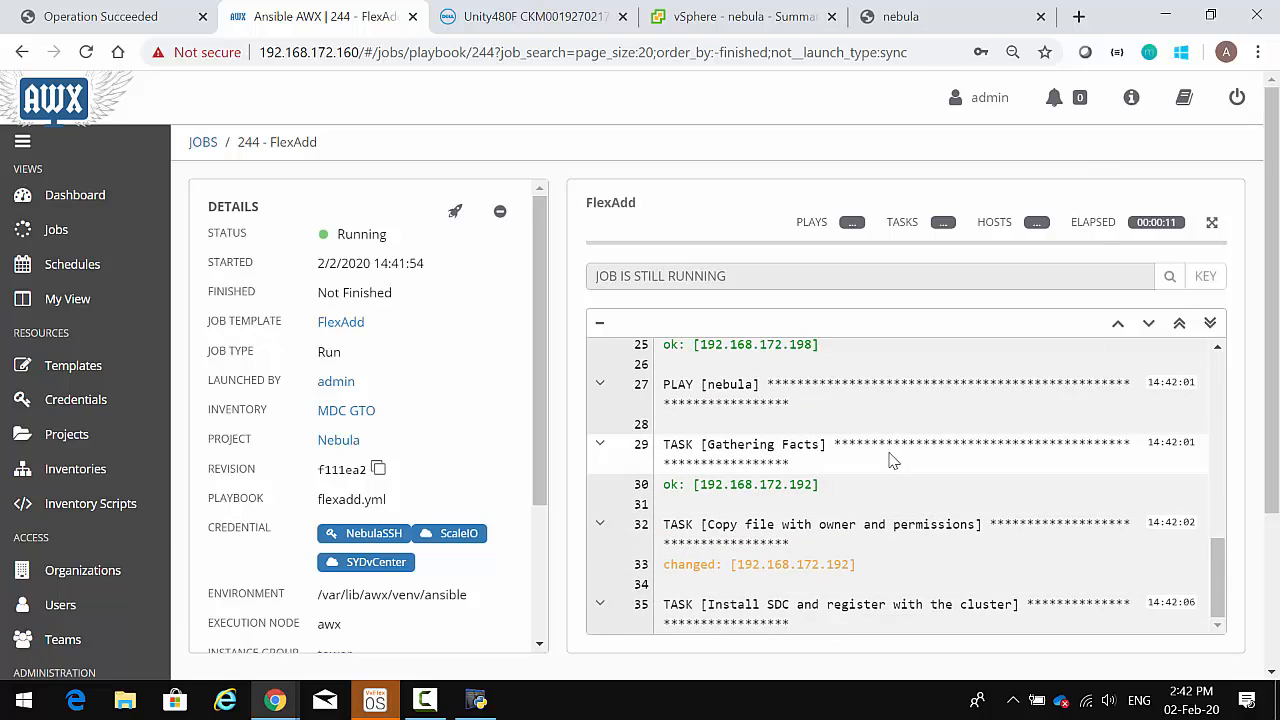
- Check VxFlex OS Frontend > SDCs, showing 192.168.172.192 with 1 mapped volume
key(alt+Tab)
click(507, 138)
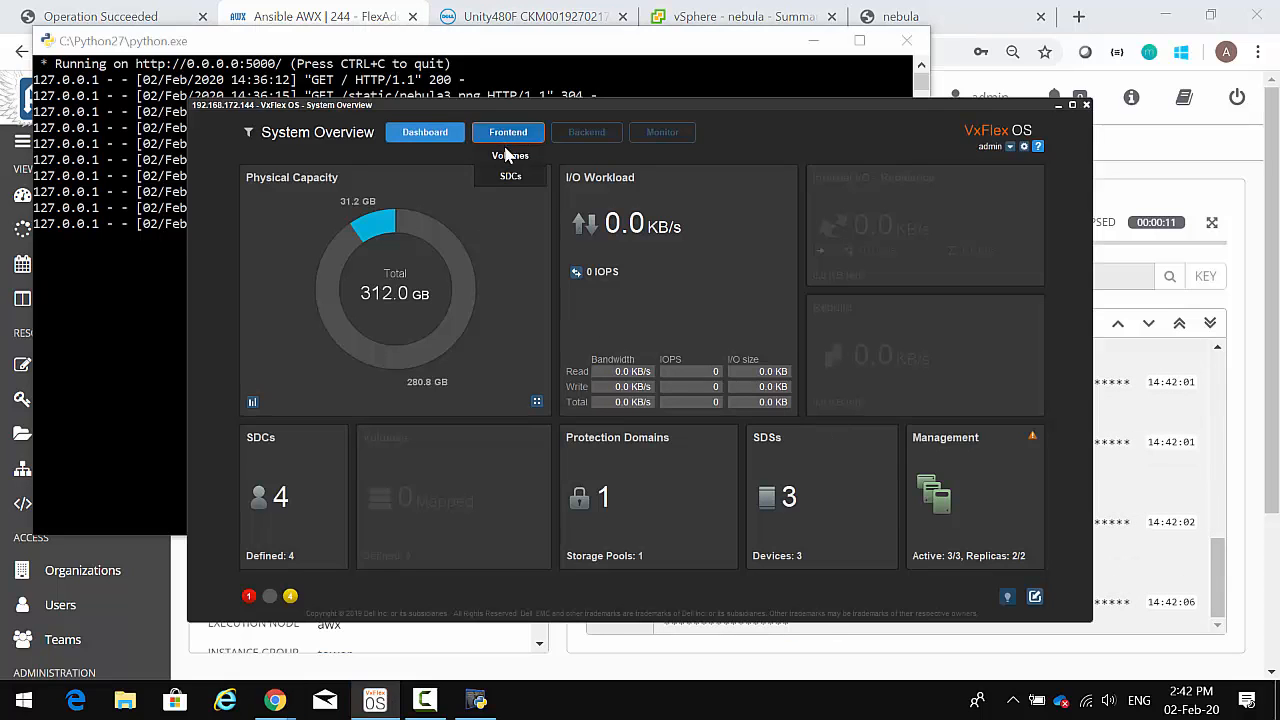
click(514, 177)
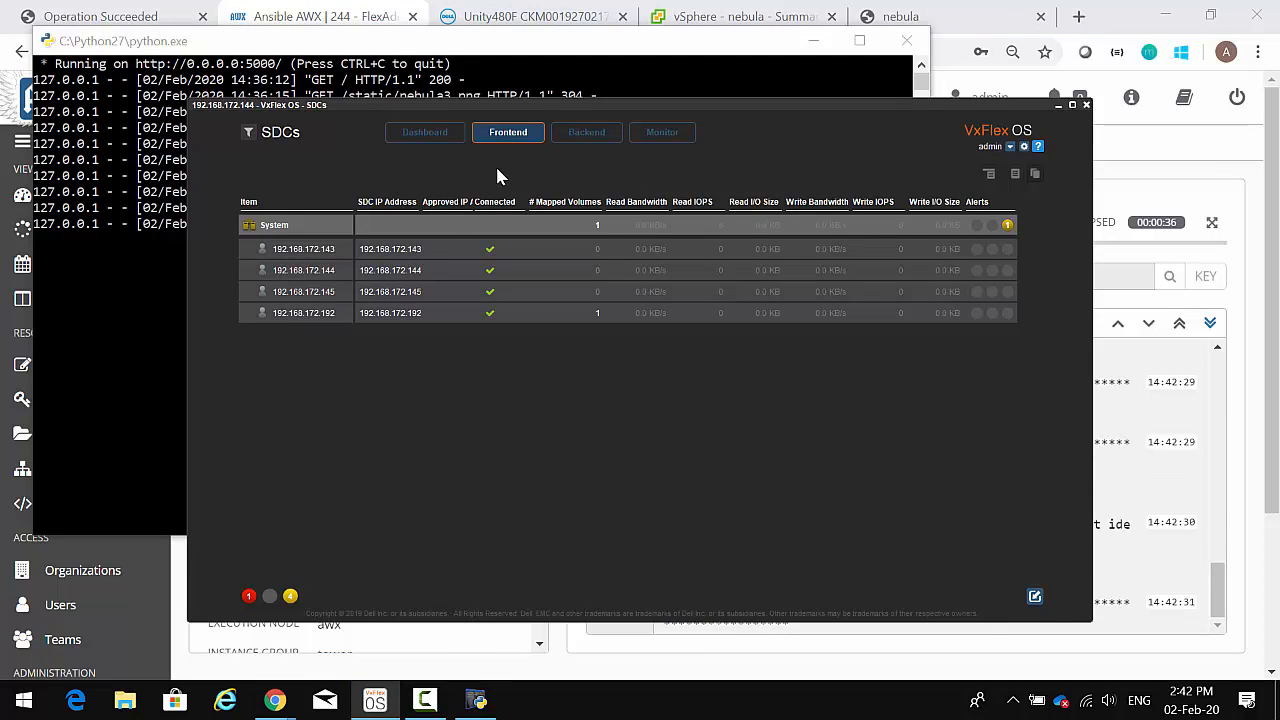
key(alt+Tab)
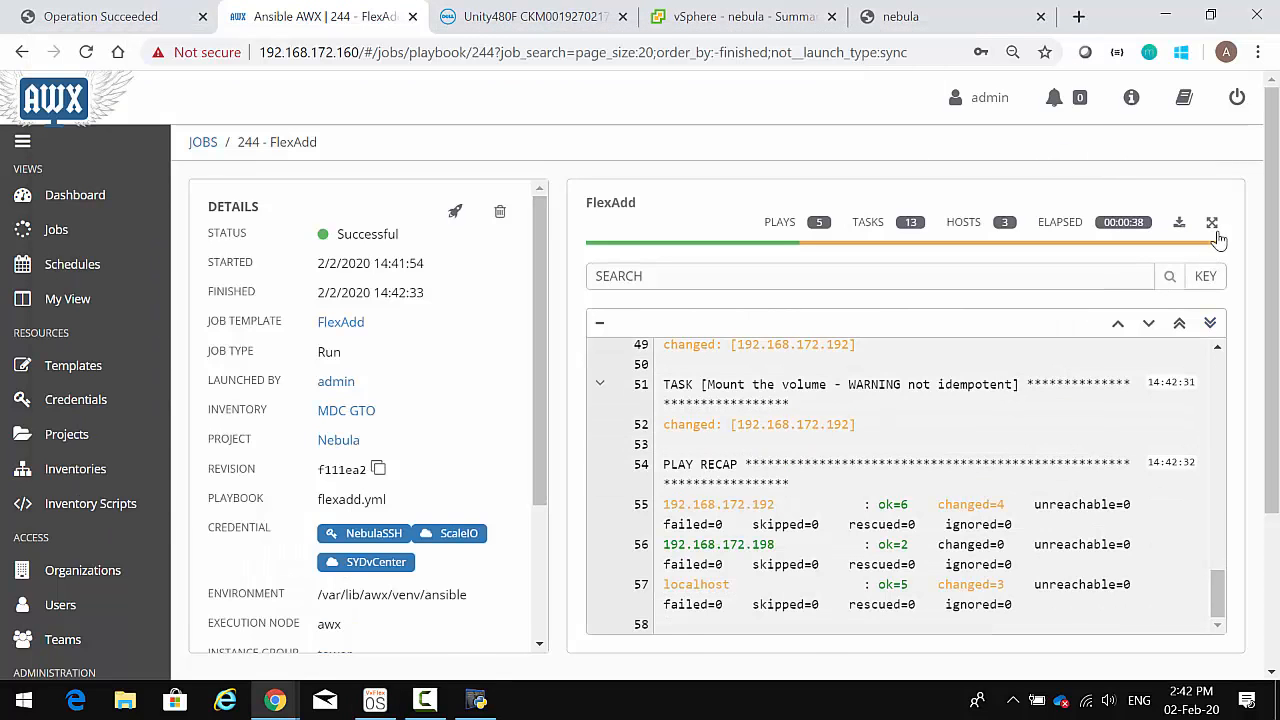
- Expand job 244's output and scroll up through the volume creation, ext4 formatting and mount log
click(1211, 224)
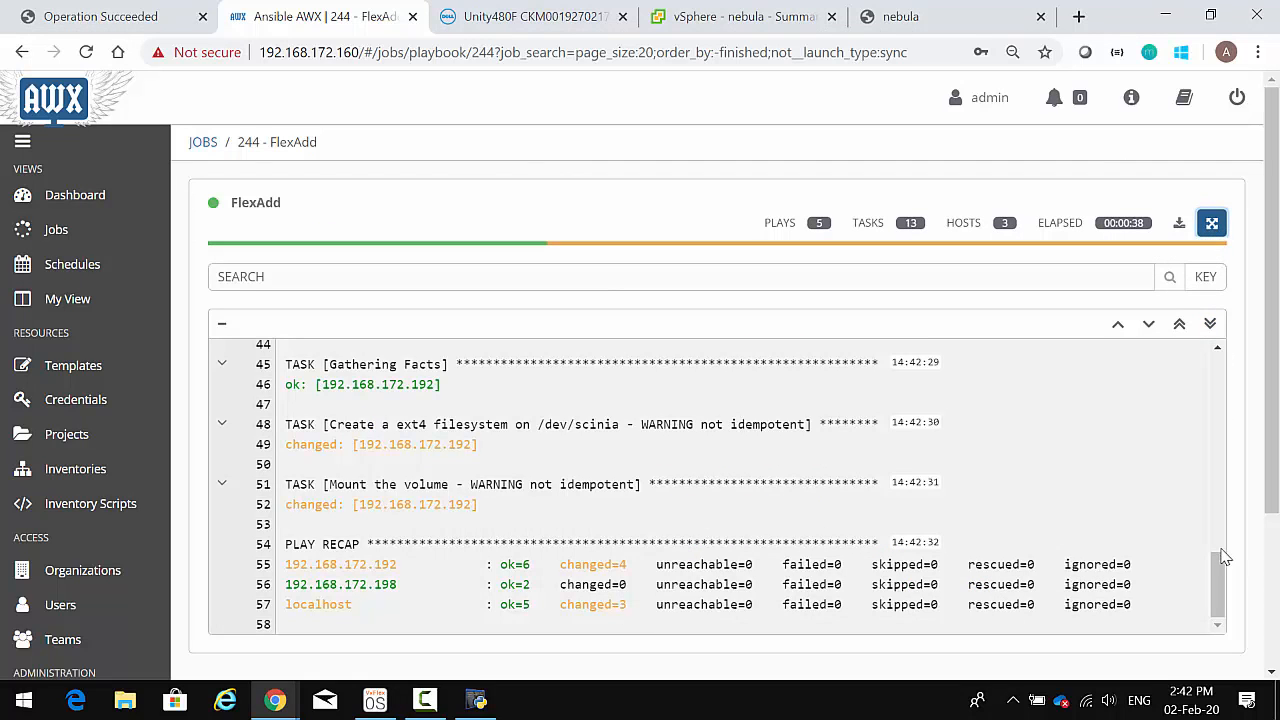
drag(1220, 558, 1210, 537)
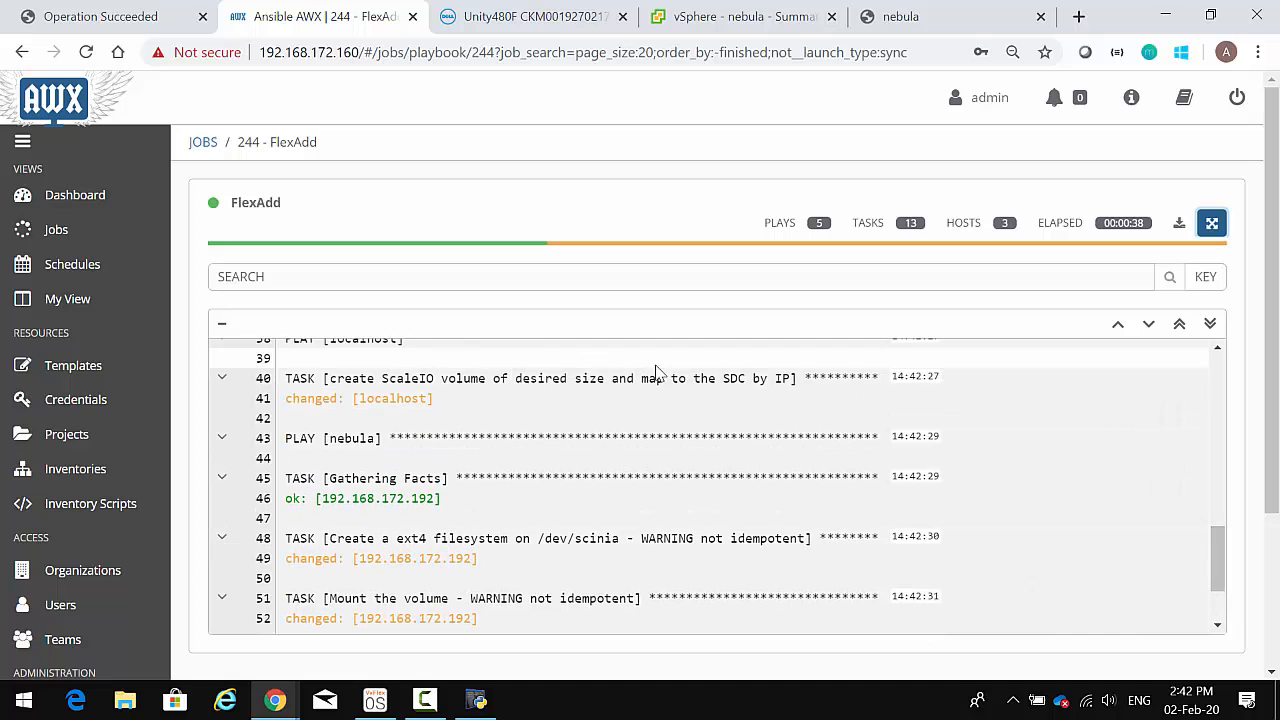
key(alt+Tab)
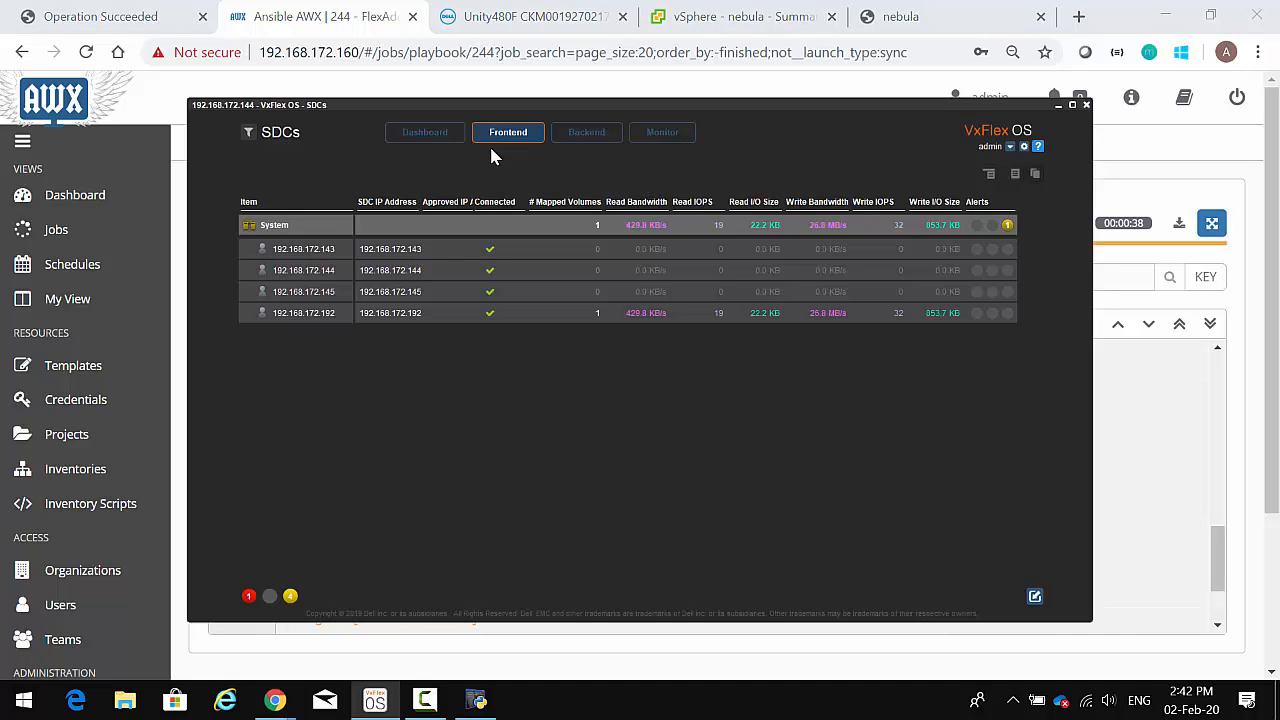
- In the VxFlex OS Volumes view, expand SP1 and select the new 8.0 GB thick vol01, mapped to one SDC
click(505, 134)
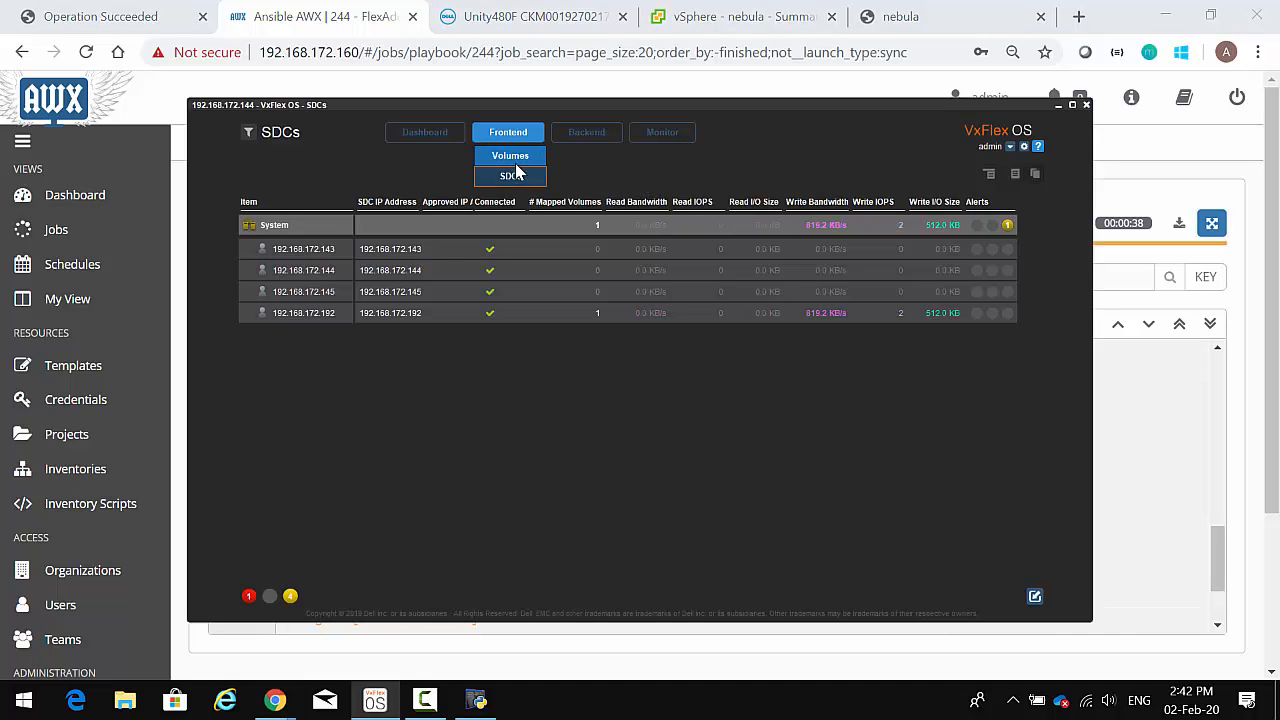
click(512, 157)
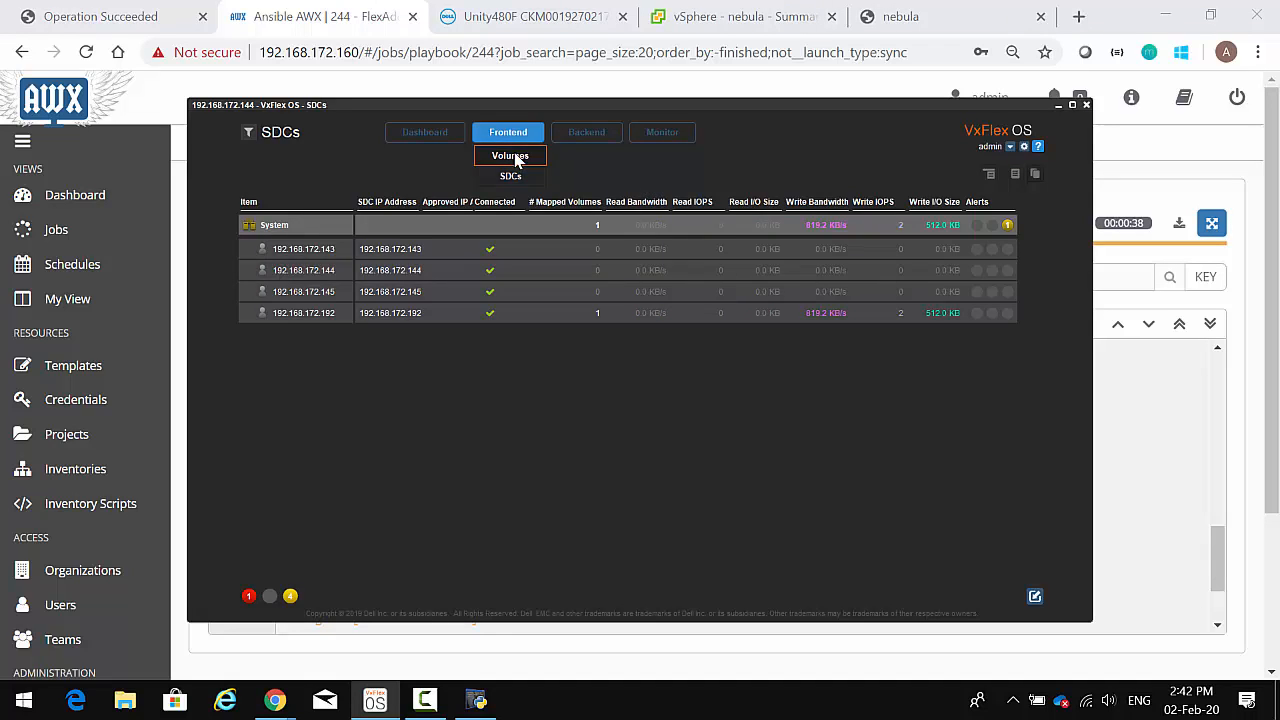
click(265, 261)
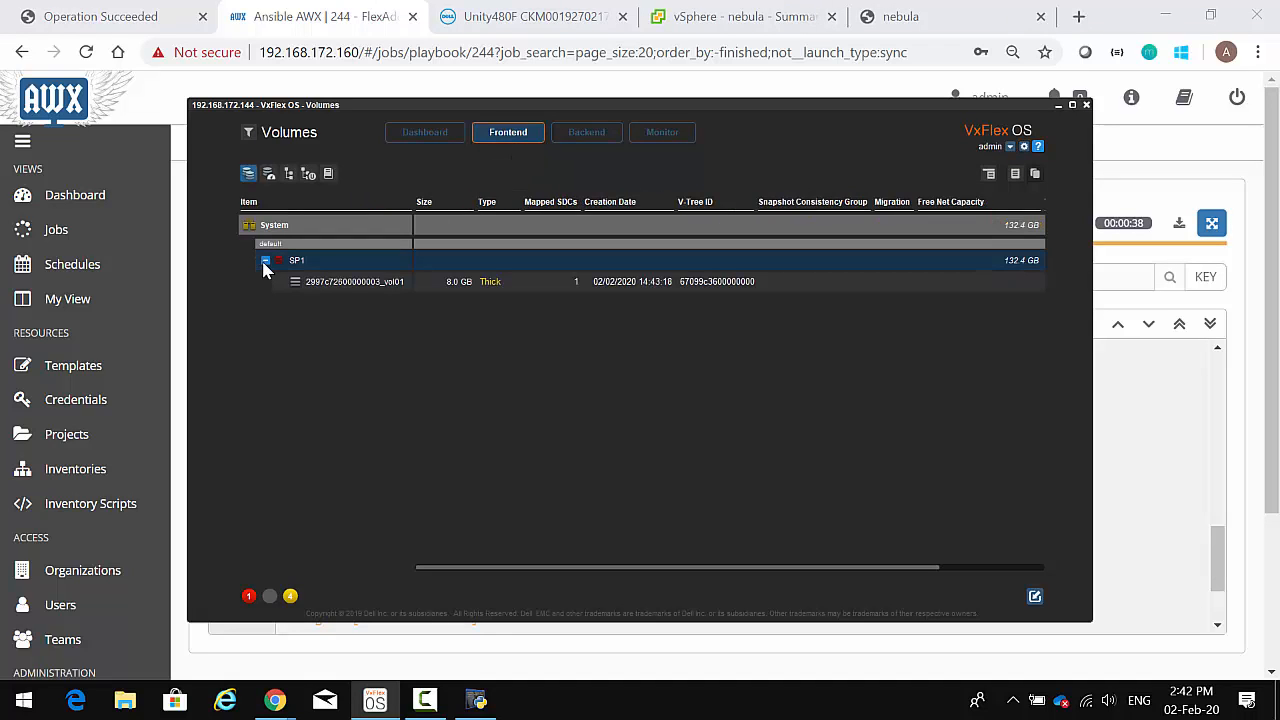
click(368, 284)
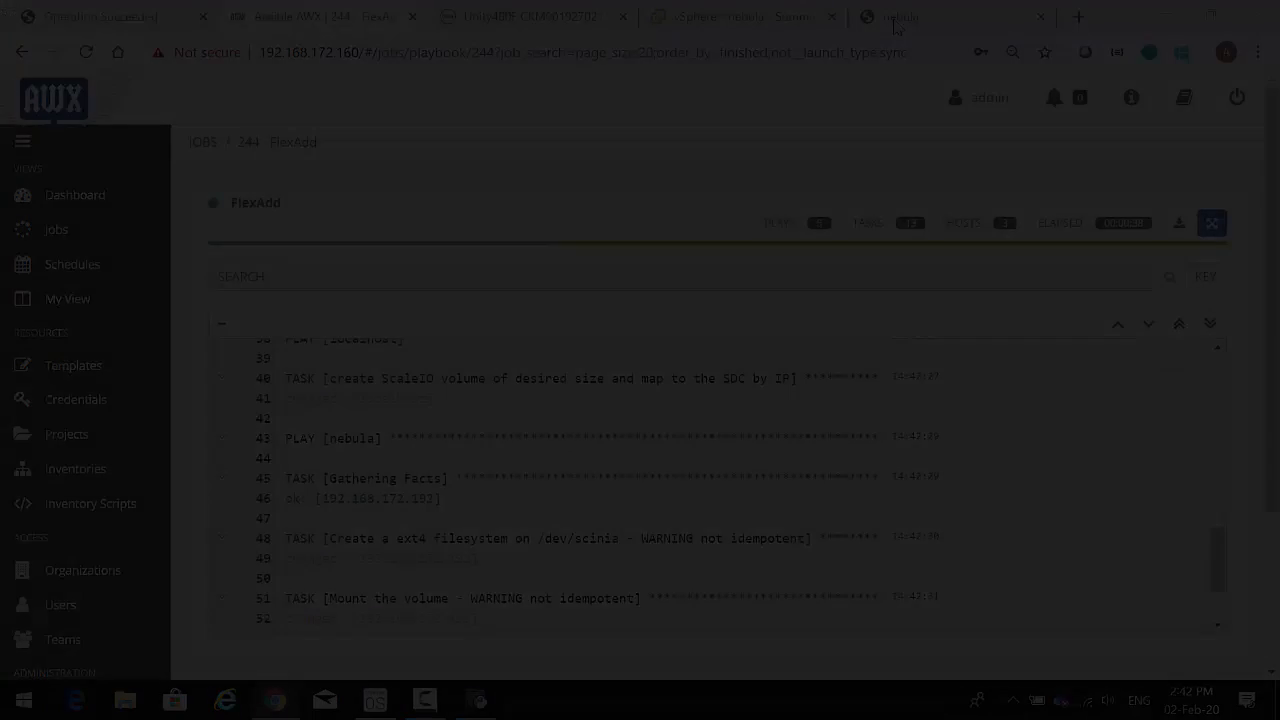
click(896, 27)
- Verify with df -h that /dev/scinia (7.8G) is mounted at /logs, then create and list /logs/test2.txt
key(Return)
key(Return)
key(Return)
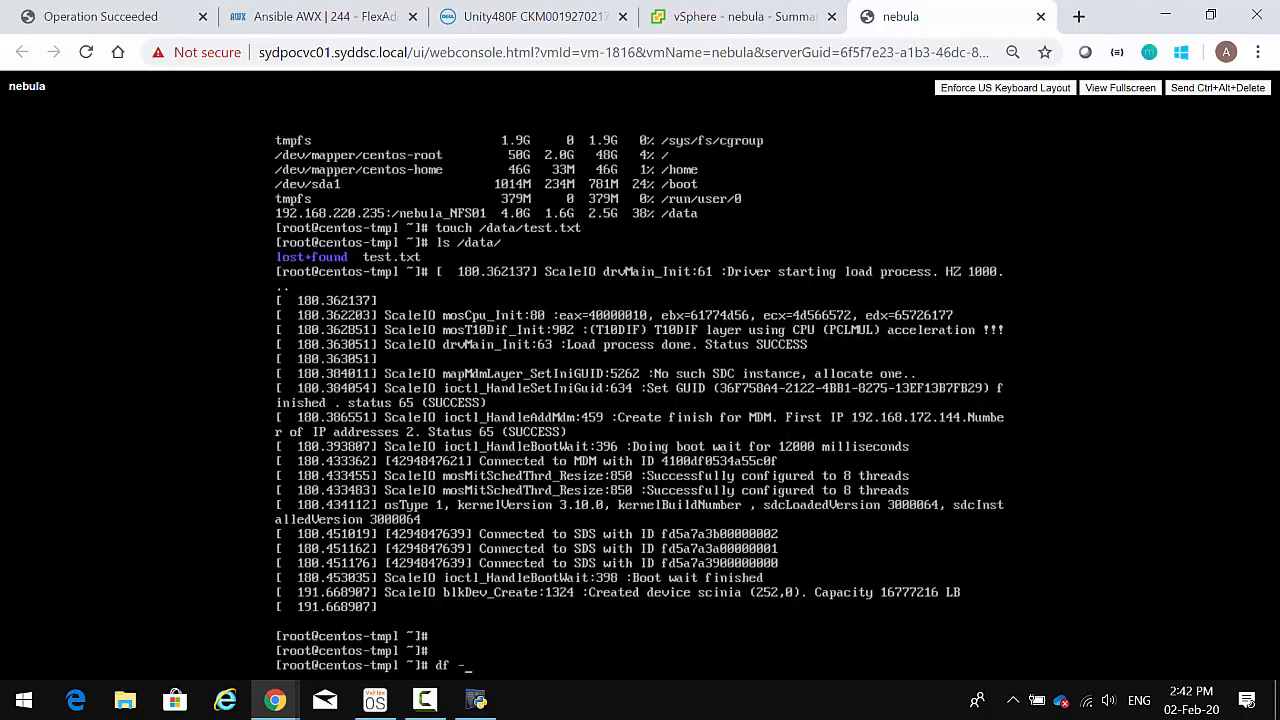
key(Return)
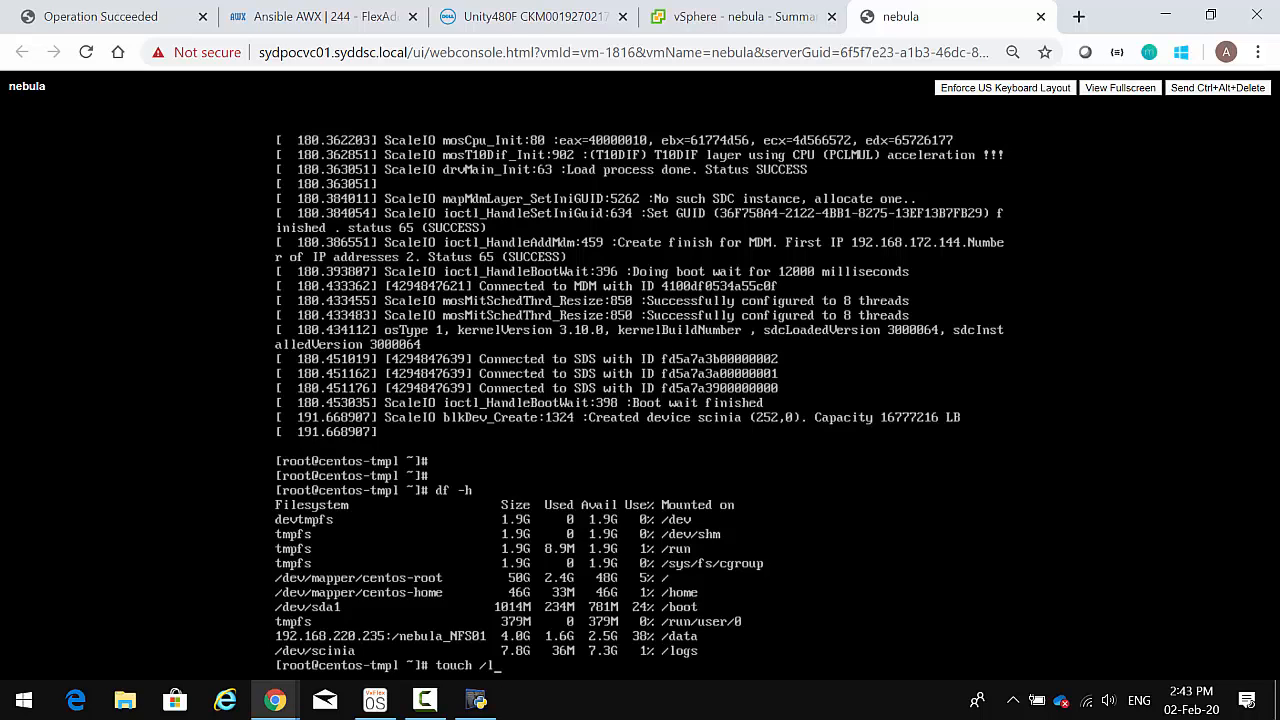
text(test2.txt)
key(Return)
text(ls )
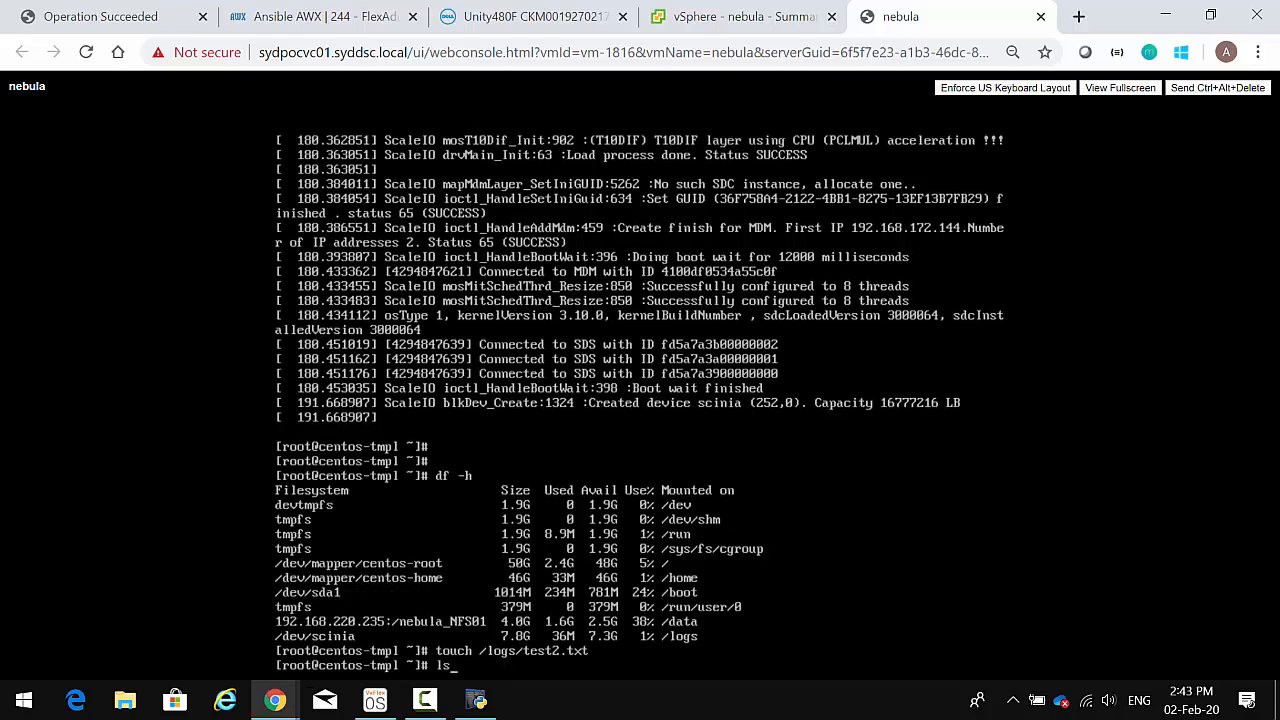
text(/logs/)
key(Return)
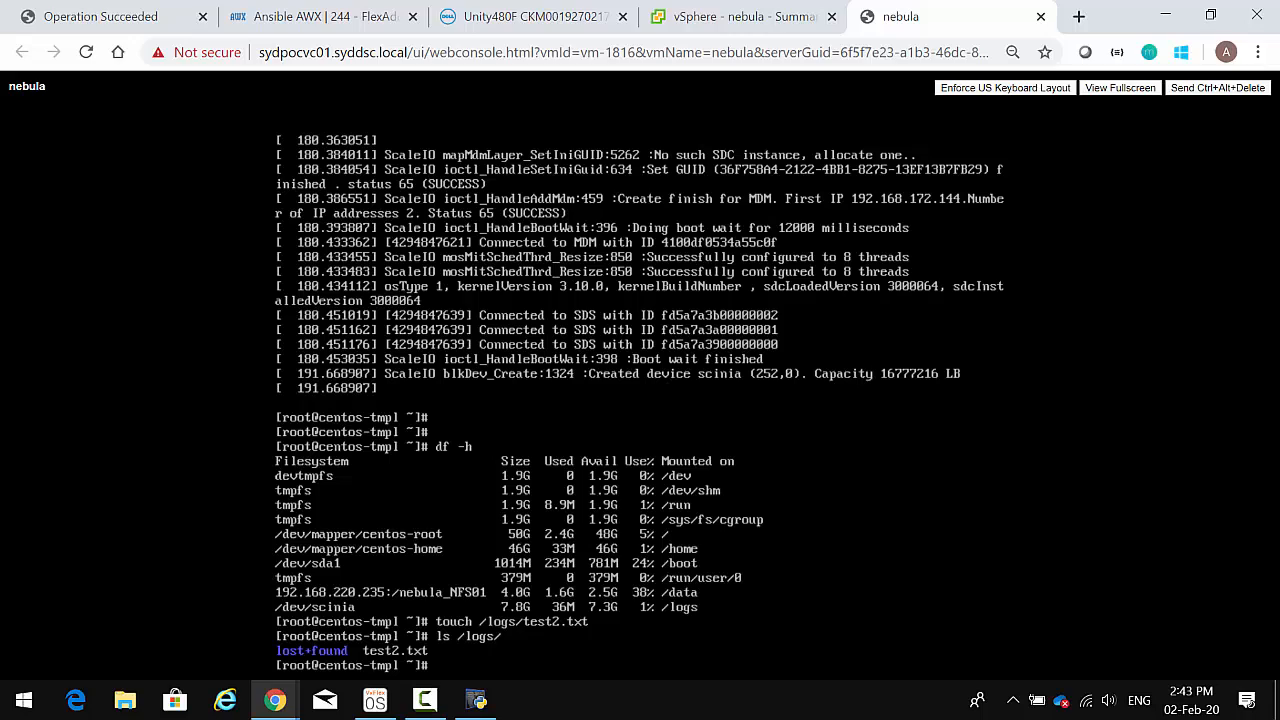